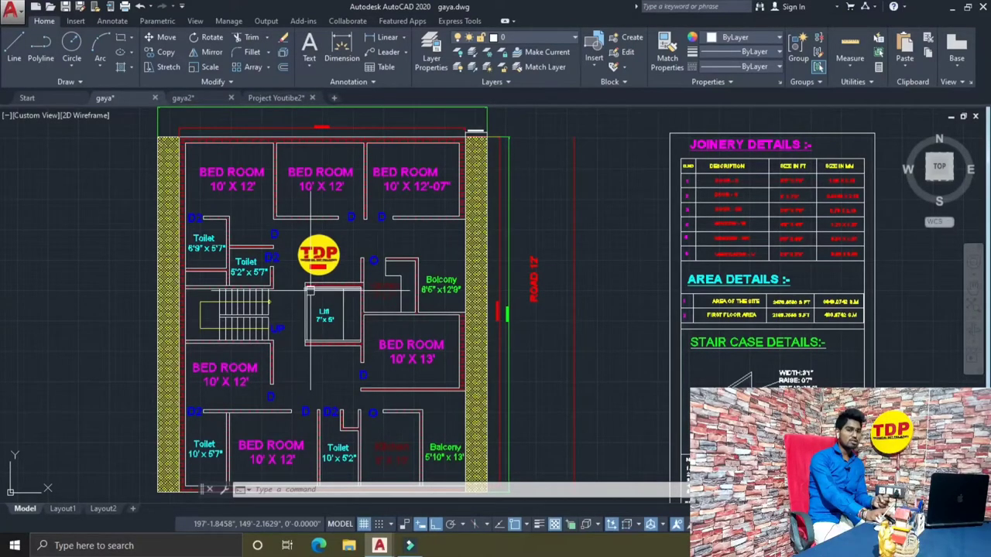
Open the top-left BED ROOM label for text editing, then close the editor and reselect it.
click(234, 179)
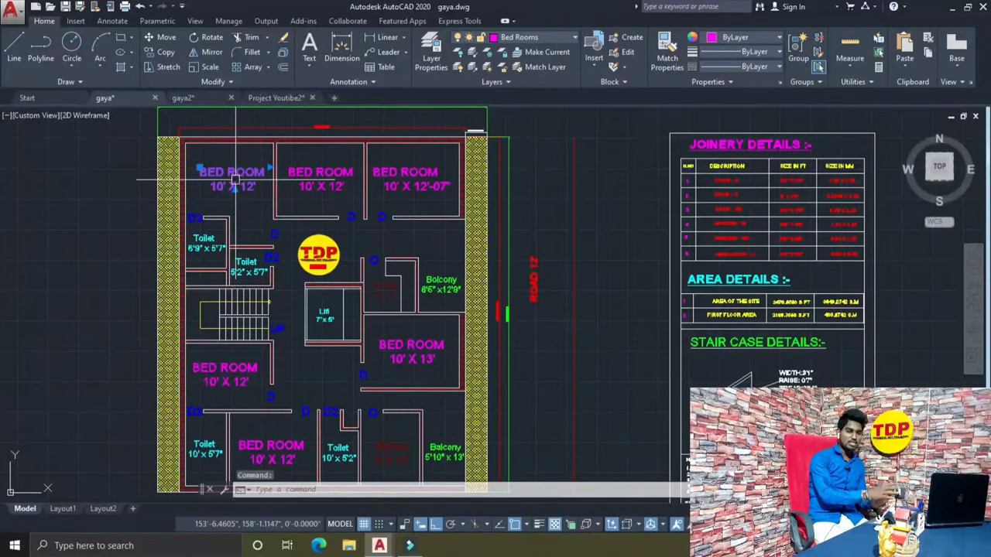
double_click(233, 179)
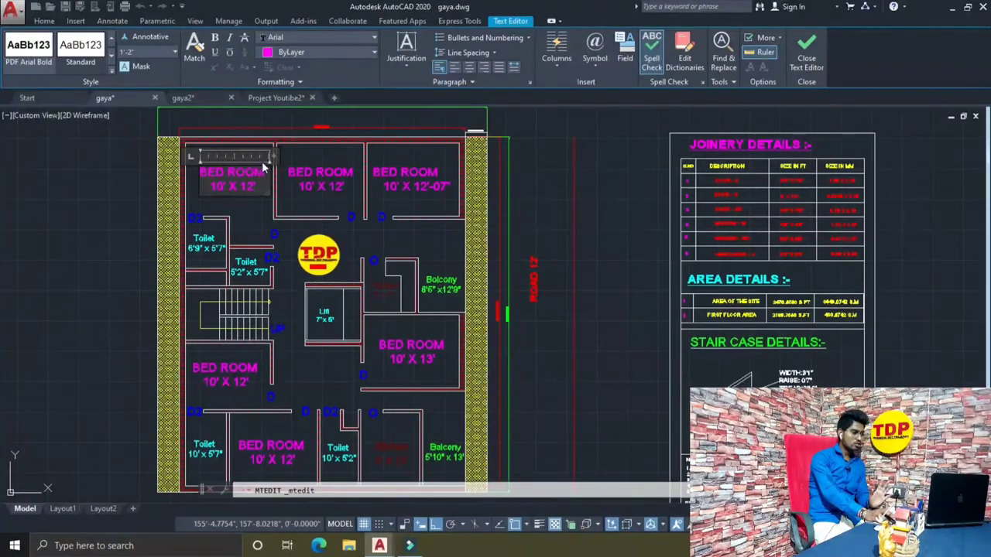
click(258, 195)
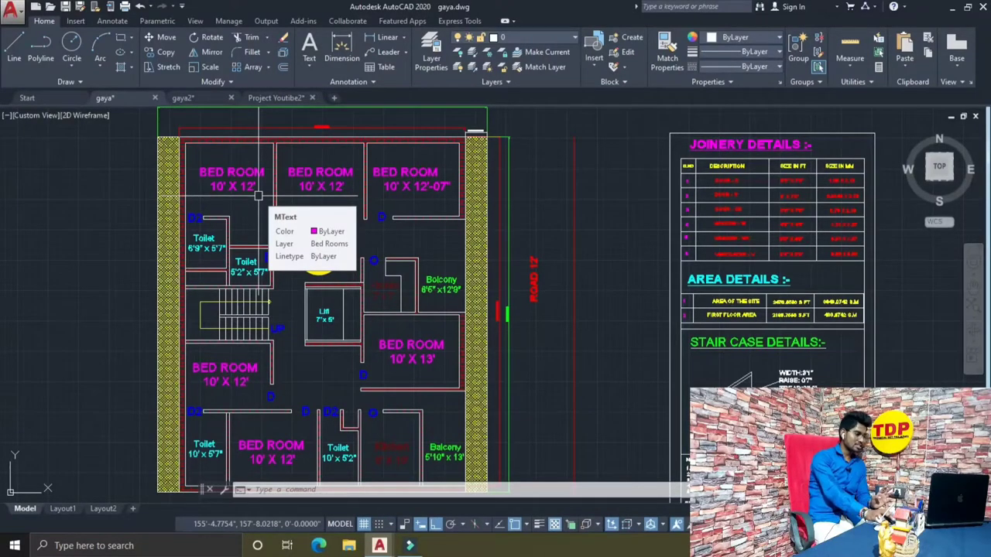
click(258, 195)
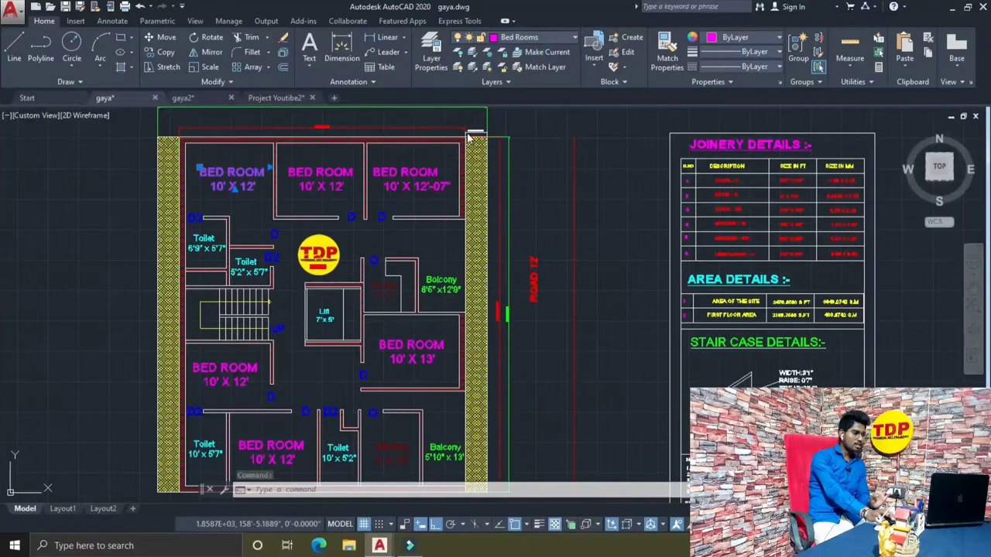
Move the BED ROOM label to the Balcony and Doors layers, then return it to Bed Rooms.
click(511, 37)
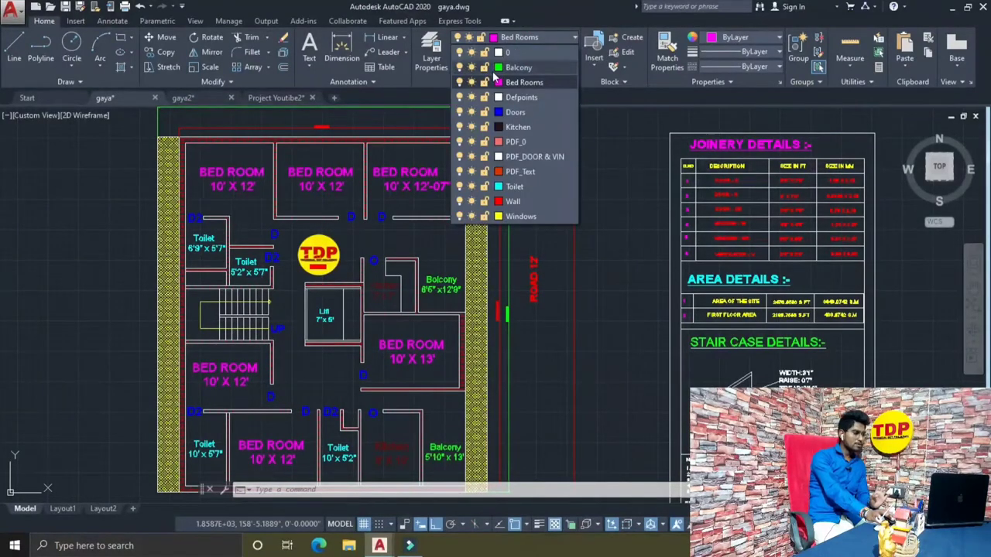
click(493, 68)
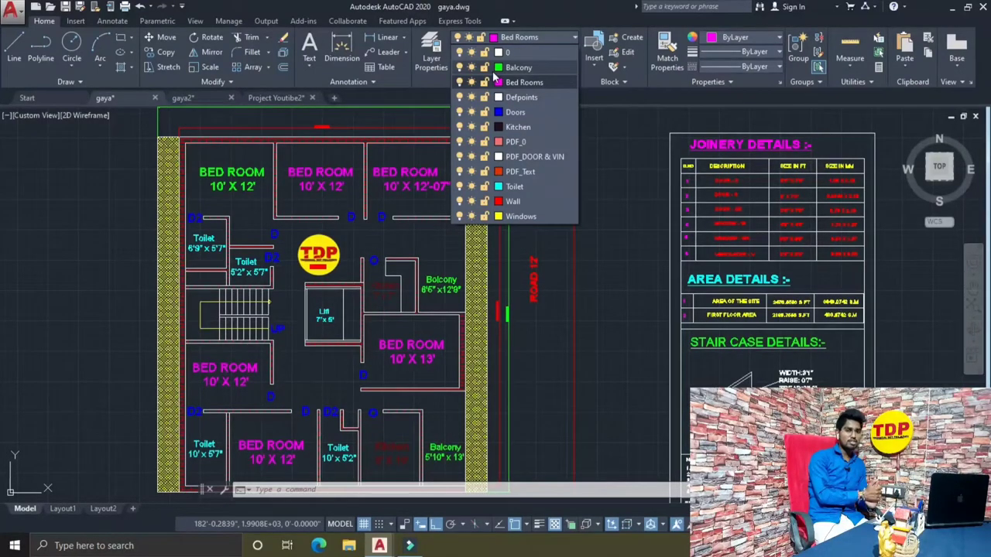
click(525, 113)
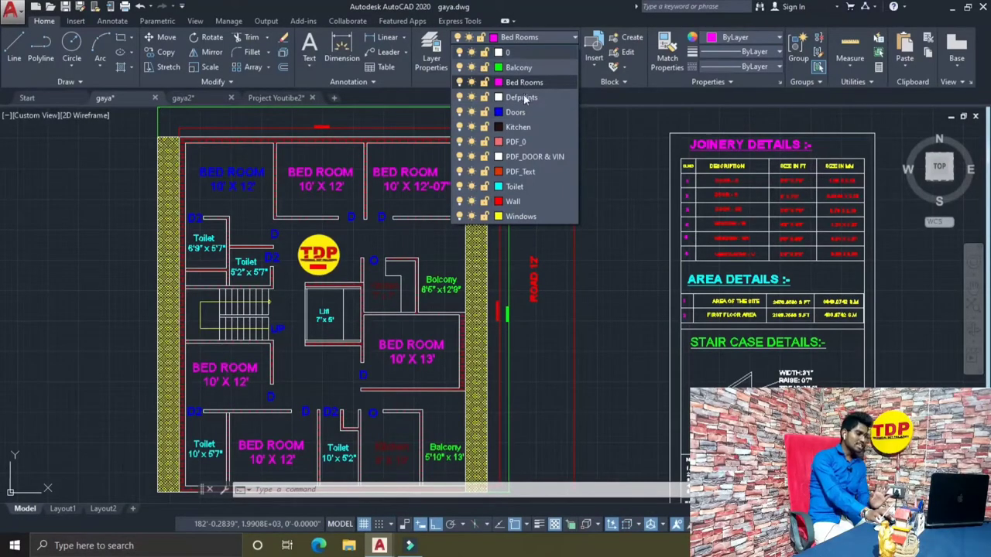
click(524, 85)
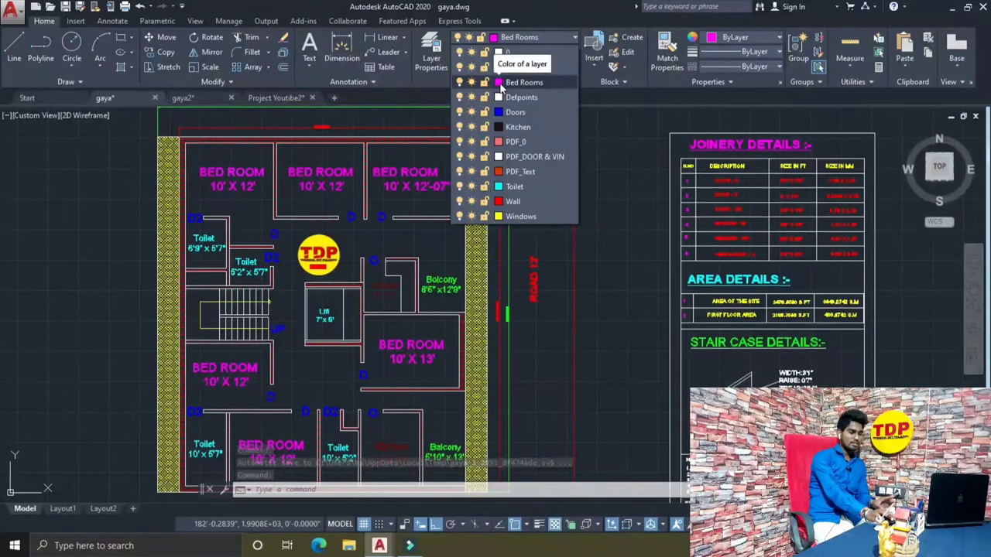
key(Escape)
click(264, 163)
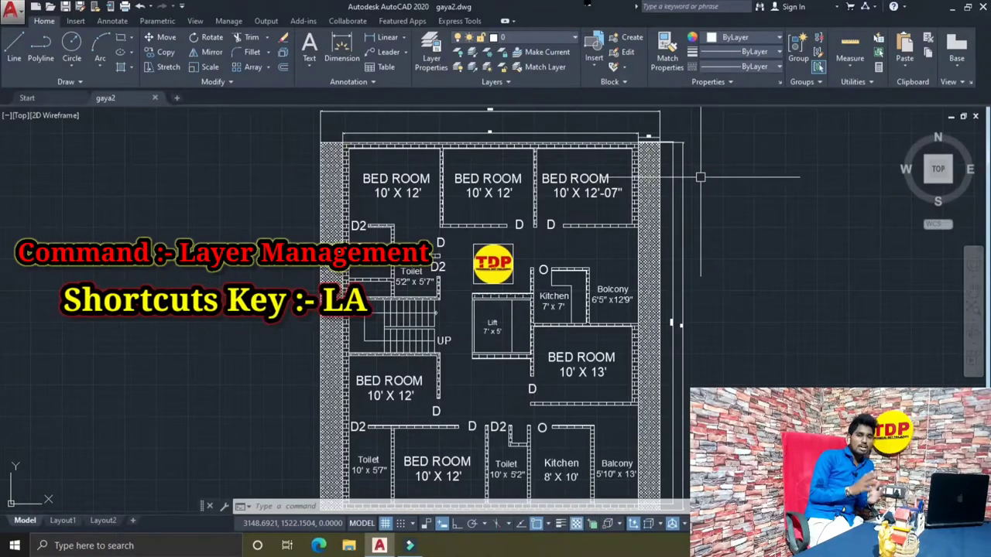
Run LA to open the Layer Properties Manager, showing only layers 0 and Defpoints.
text(LA)
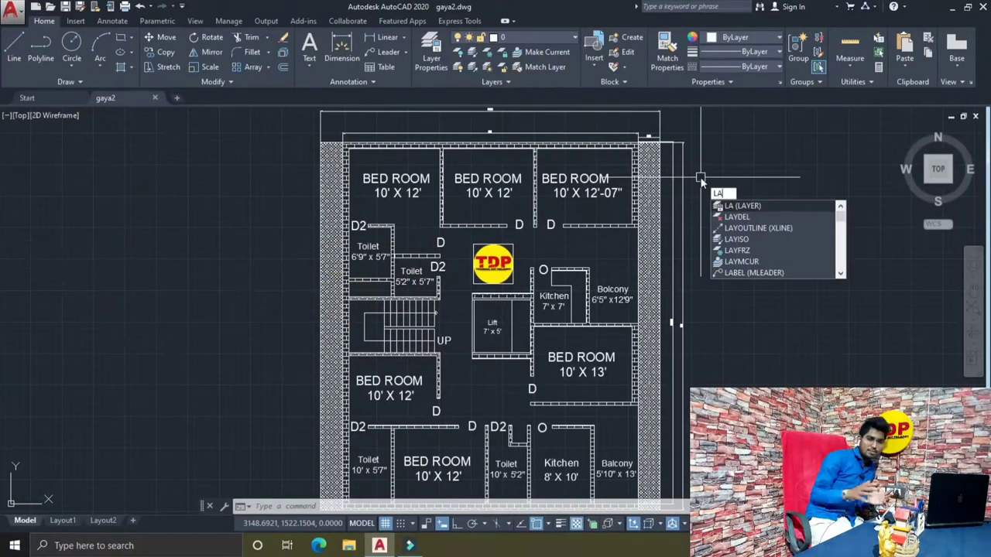
key(Return)
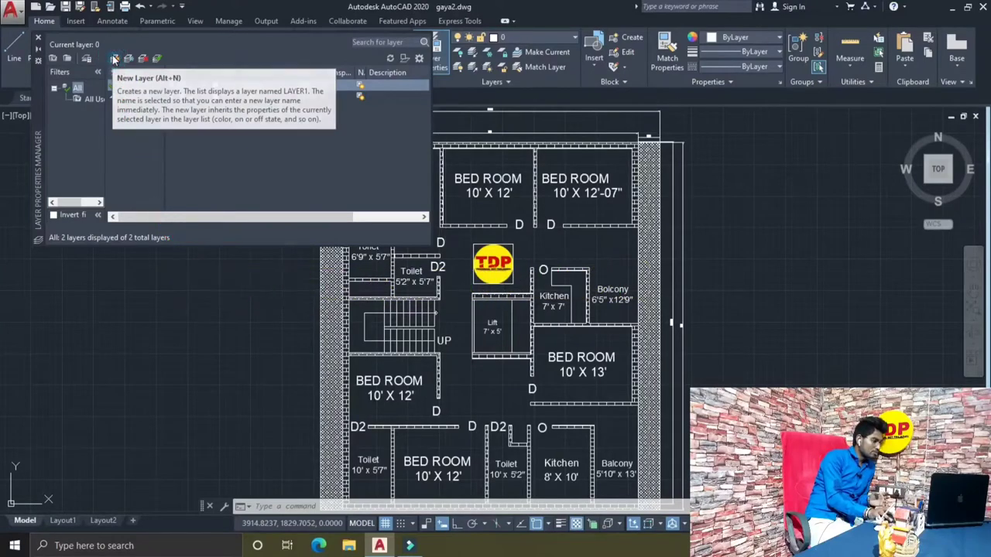
Create a new layer and name it 'Bed room'.
key(alt+n)
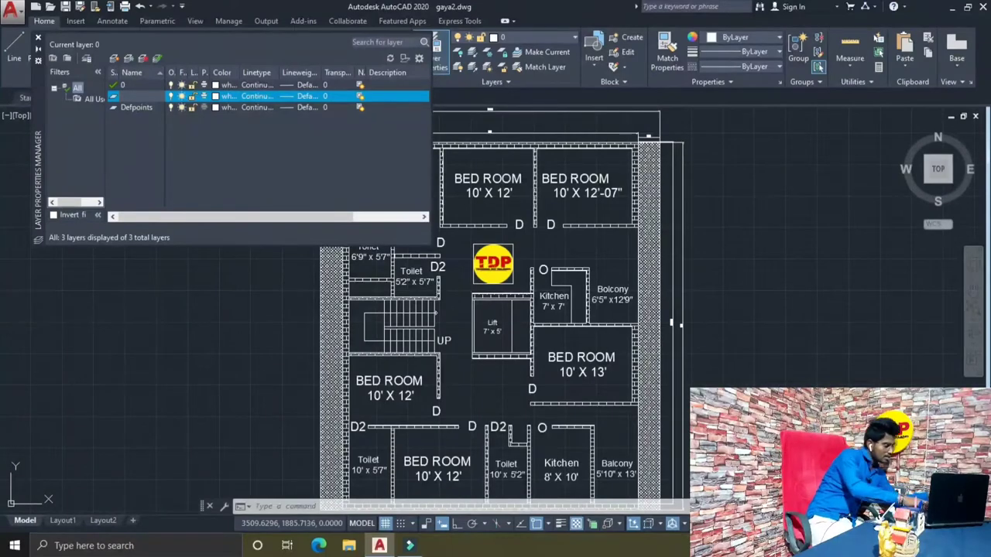
text(Be)
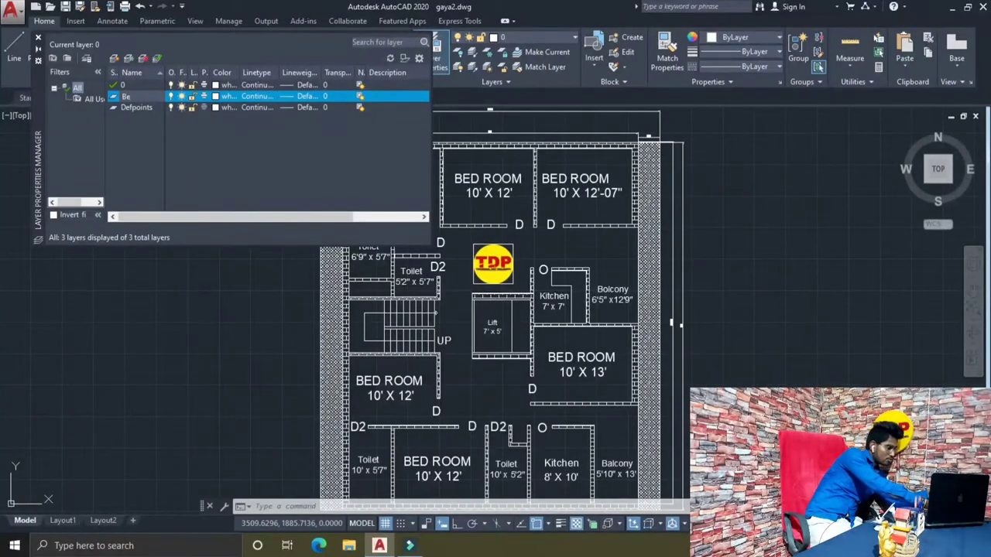
text(d ro)
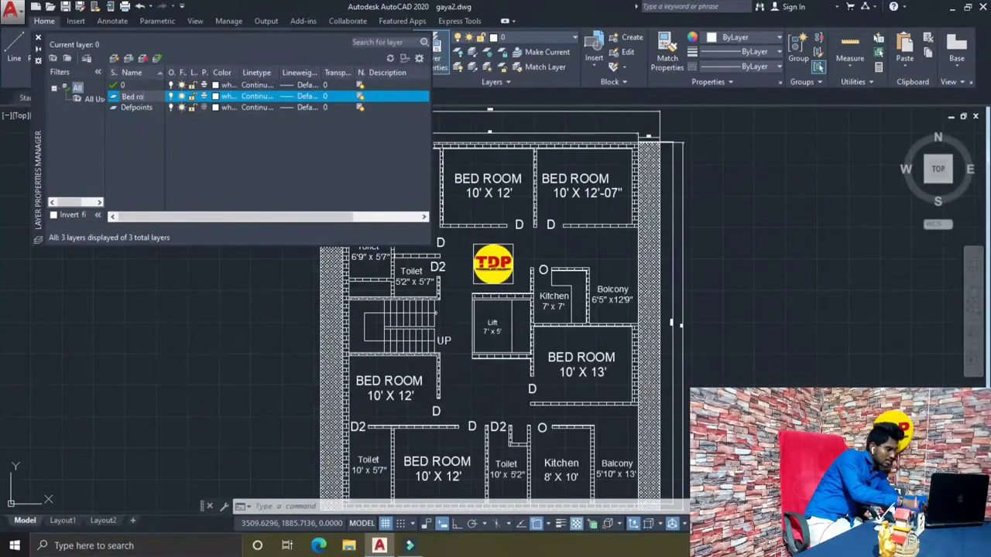
text(om)
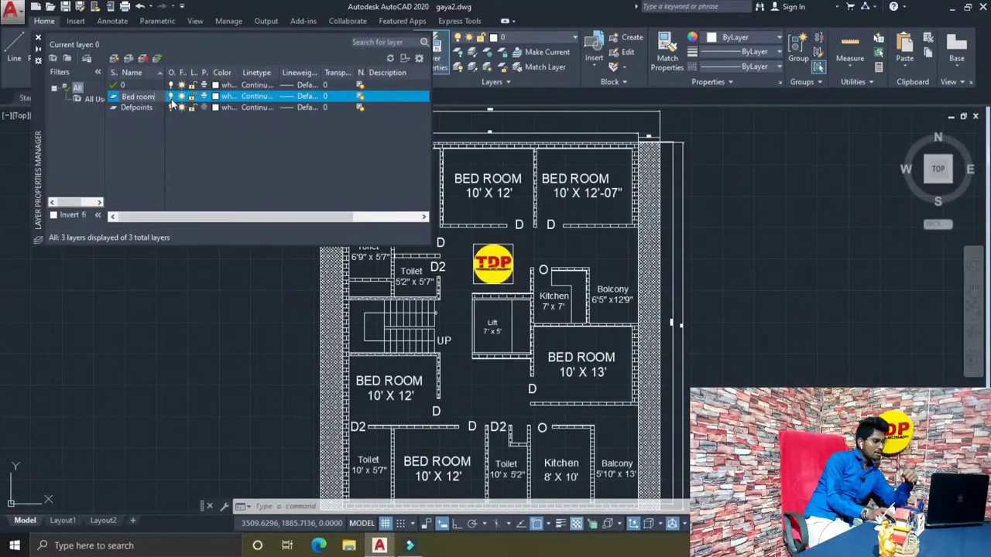
Confirm the Bed room name, lock and unlock the layer, and bring up its colour choices.
key(Return)
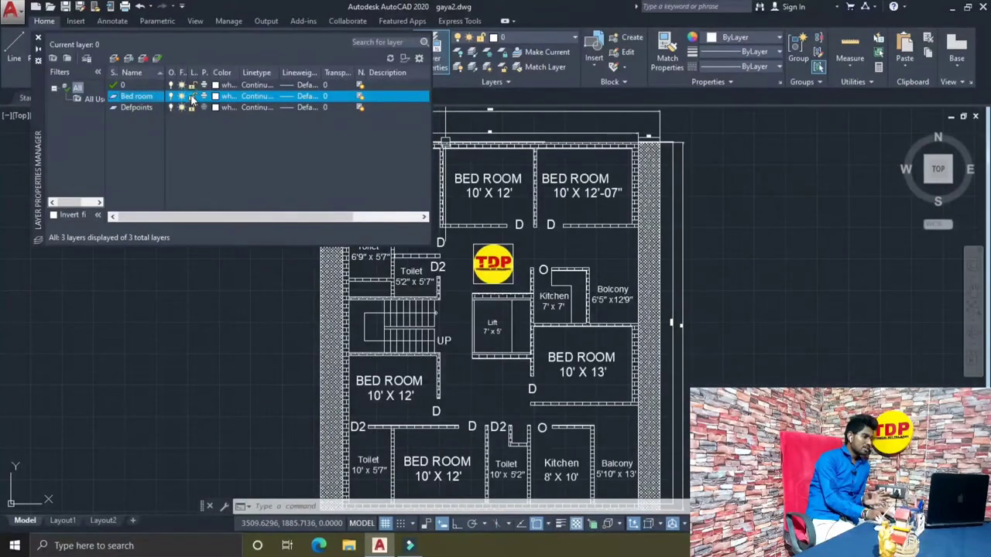
click(192, 99)
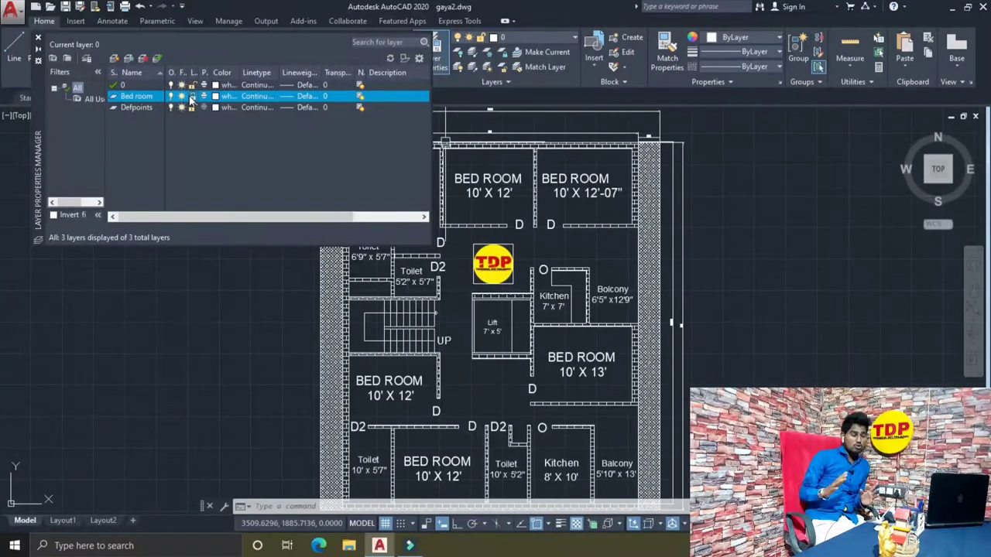
click(191, 97)
click(191, 97)
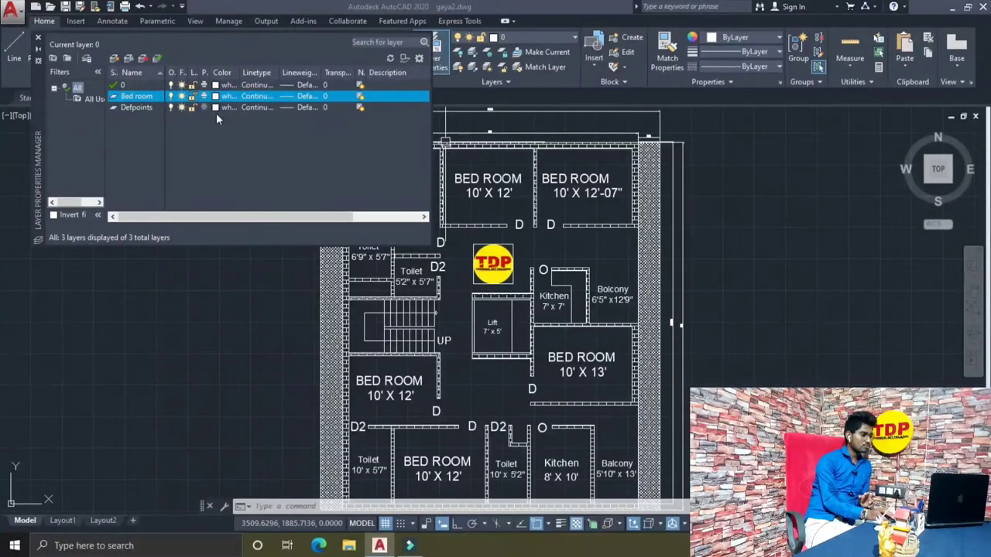
click(224, 96)
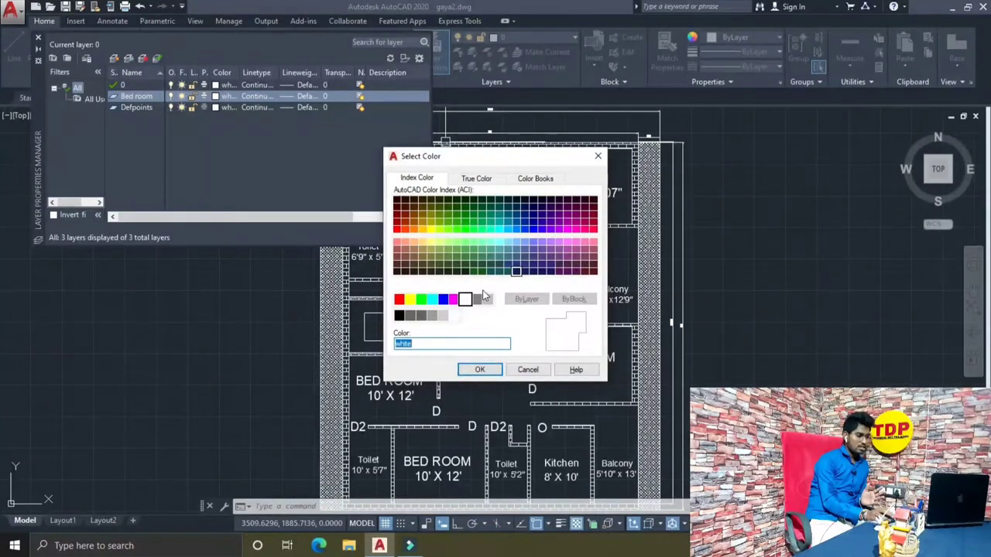
Set the Bed room layer's colour to cyan and bring up its linetype choices.
click(432, 300)
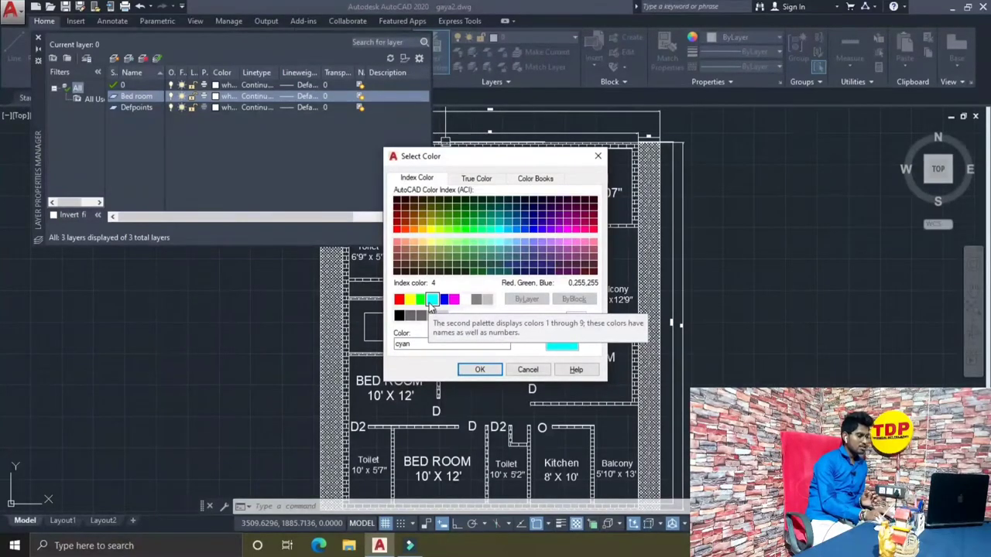
click(475, 370)
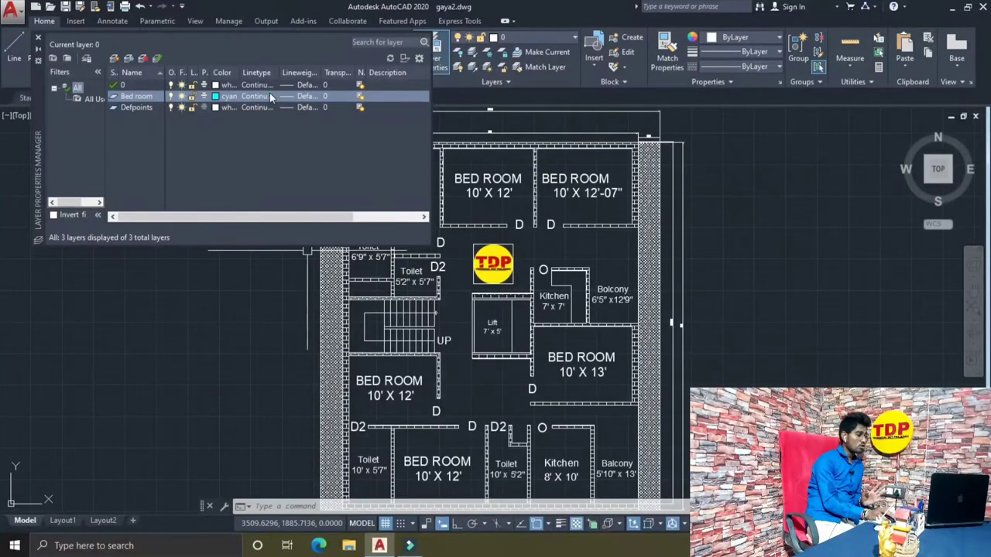
click(267, 96)
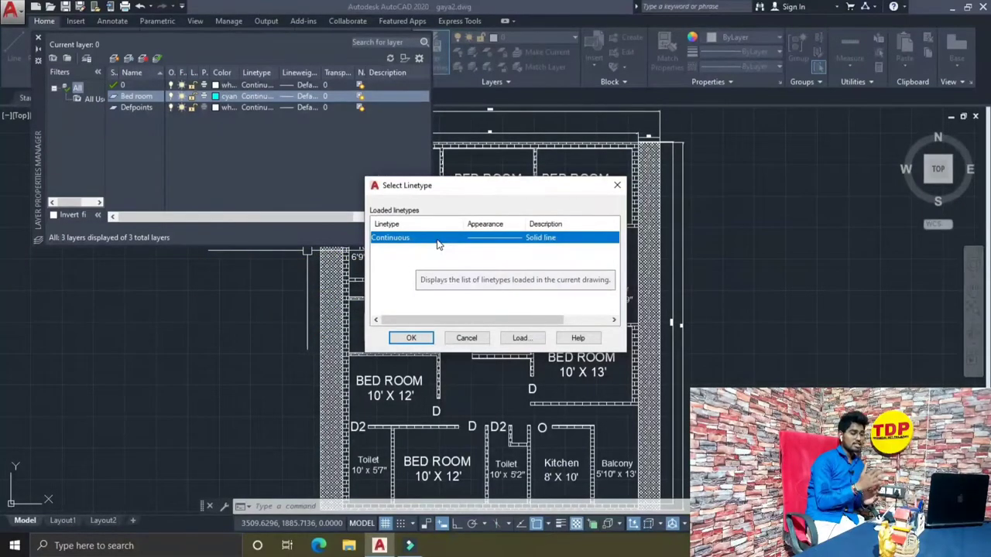
Load the DASHED linetype into the drawing.
click(520, 338)
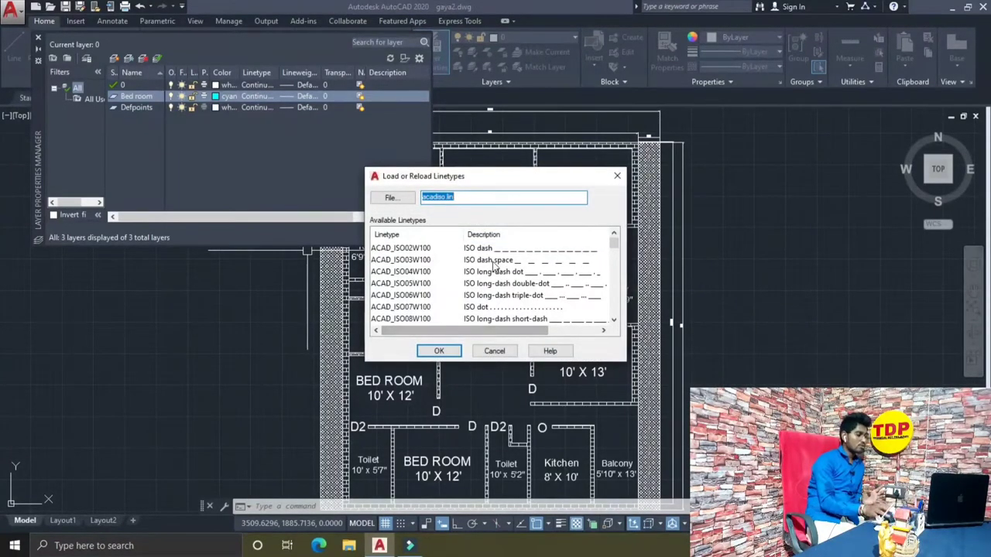
scroll(493, 266, down, 3)
scroll(491, 279, down, 3)
scroll(488, 289, down, 2)
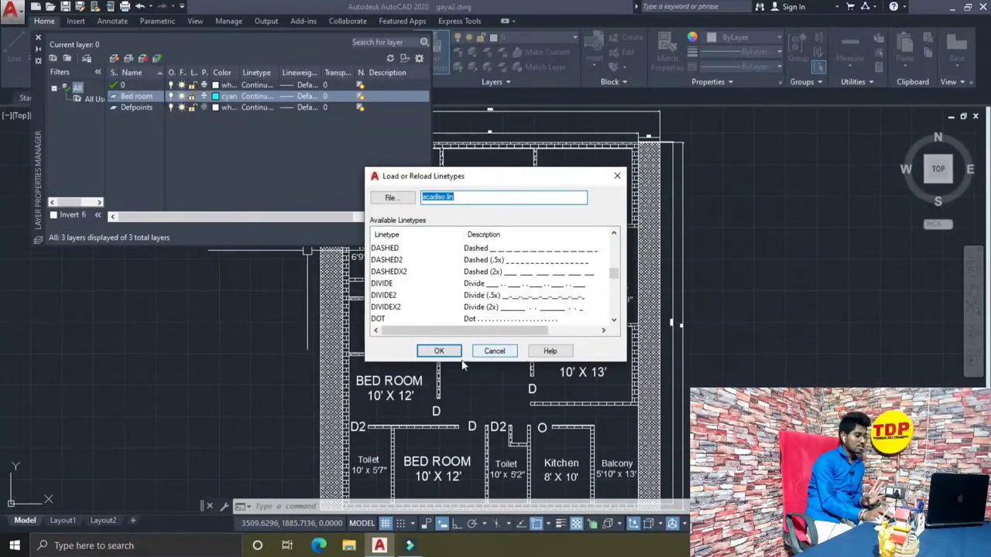
click(438, 349)
click(547, 301)
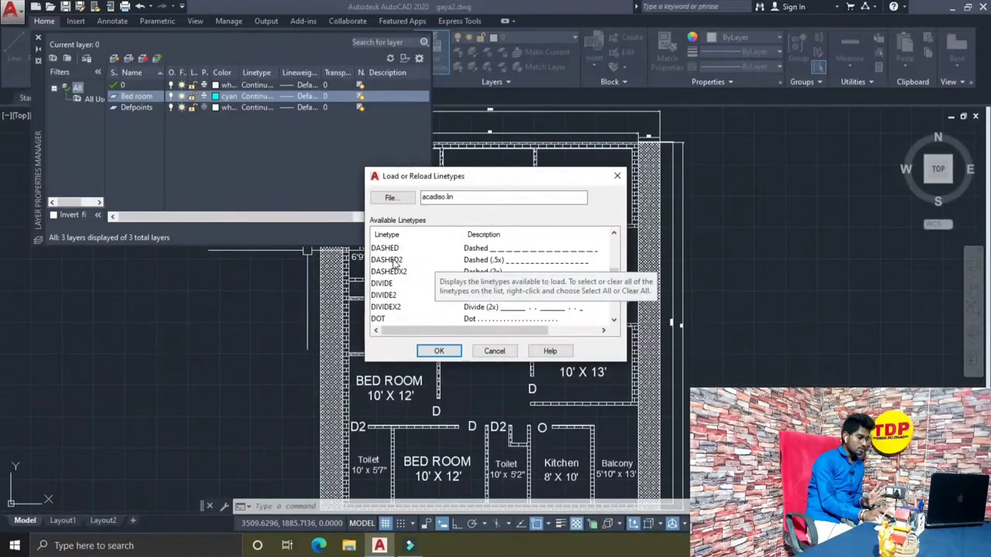
click(391, 249)
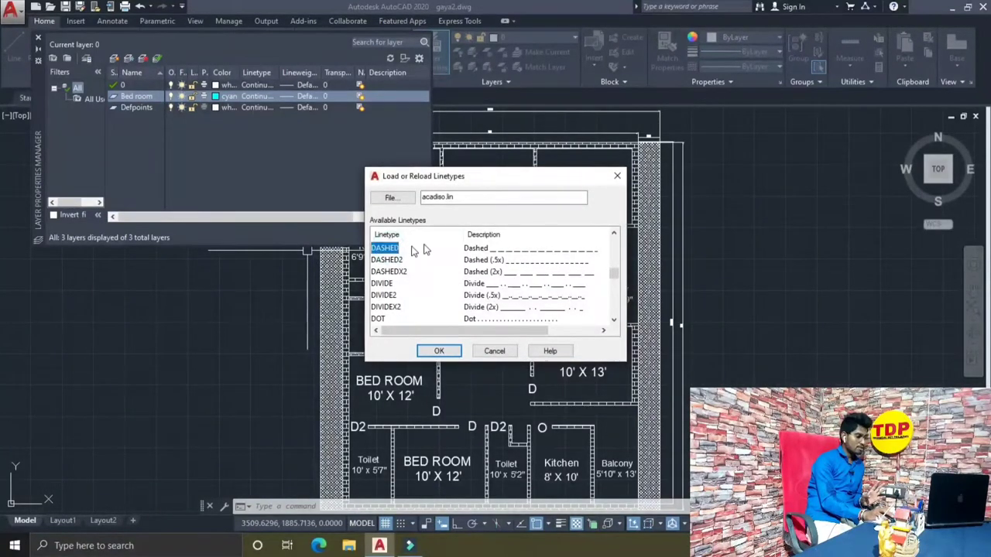
click(452, 353)
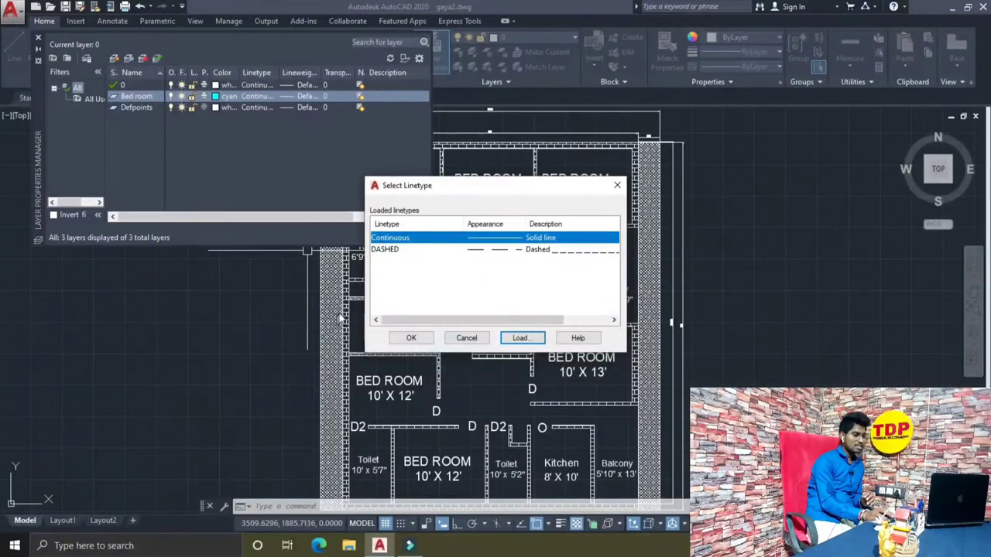
Keep the Bed room layer on the solid Continuous linetype instead of DASHED.
click(394, 250)
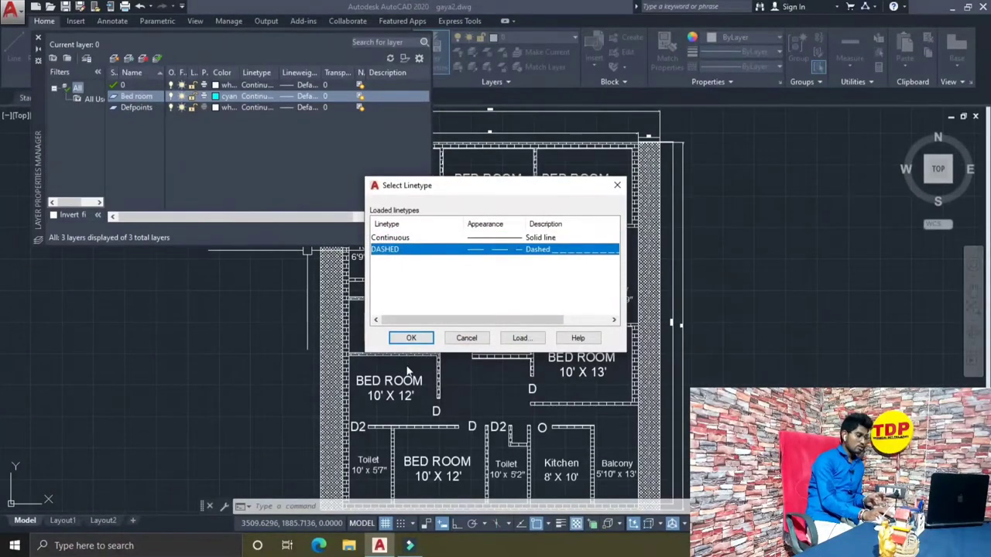
click(403, 238)
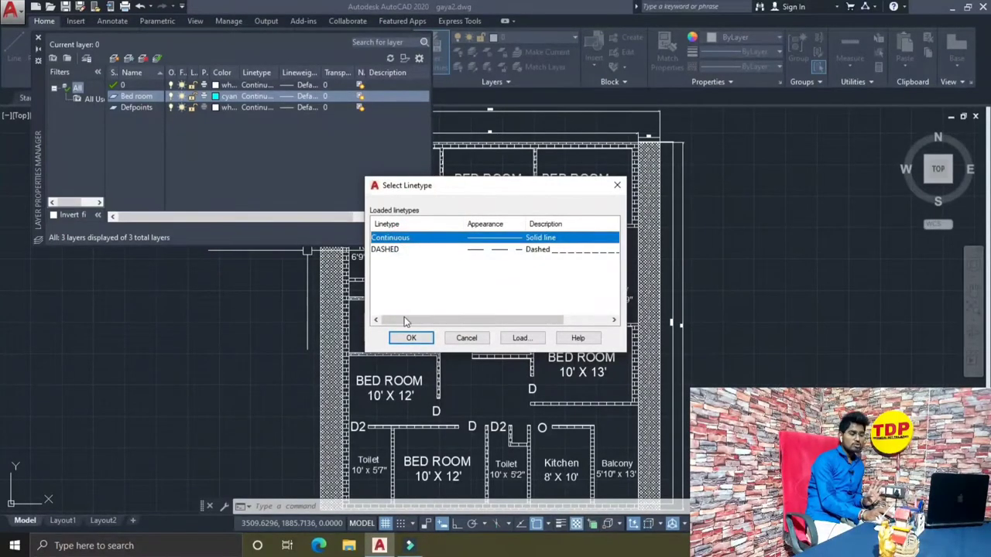
click(408, 337)
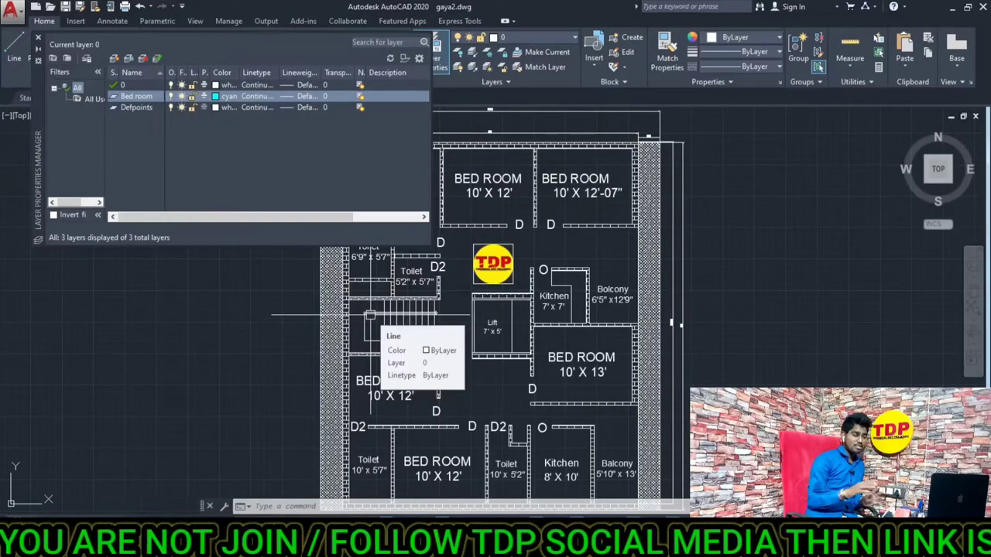
Show the lineweight options for the Bed room layer, listing weights from 0.00 mm.
click(305, 96)
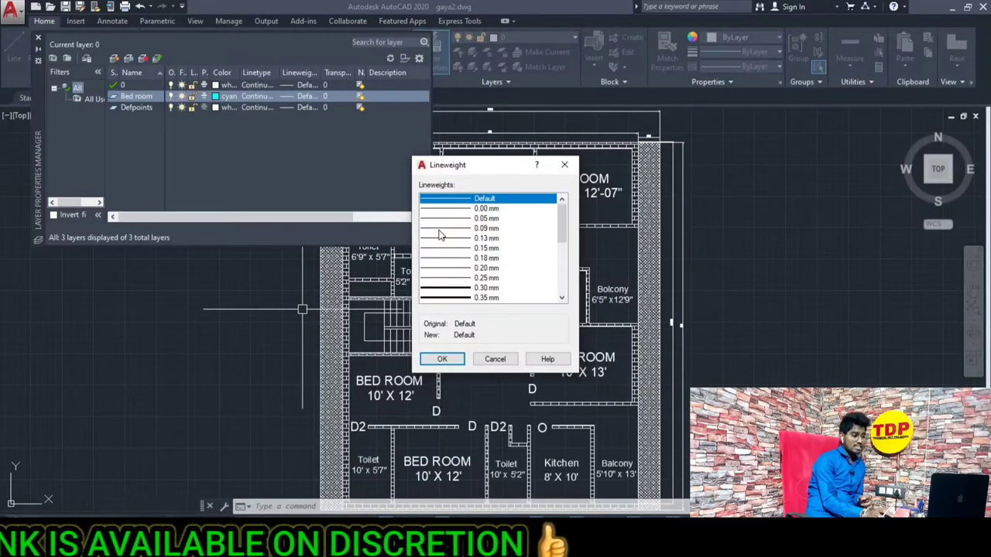
Keep Bed room's lineweight at Default and re-sort the layer list by Transparency.
click(438, 359)
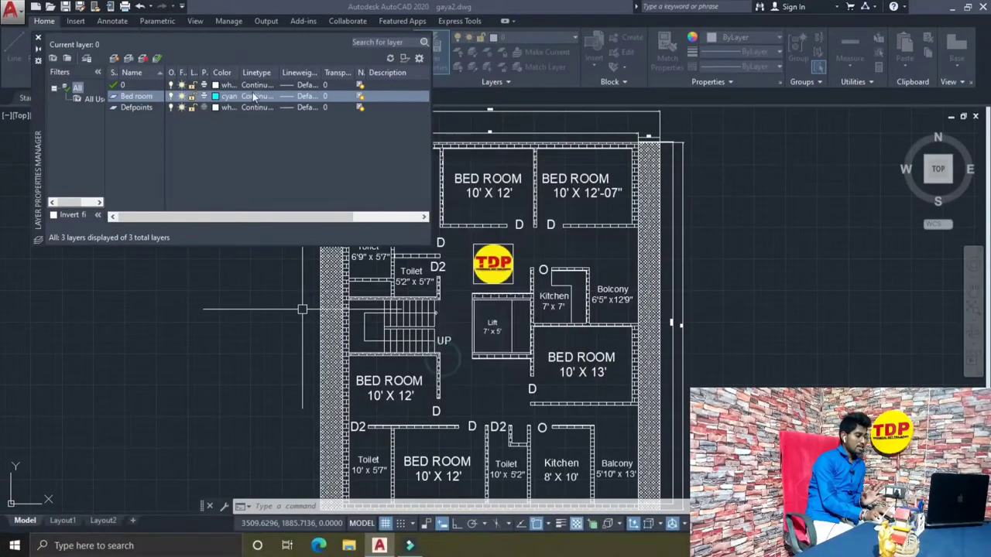
click(339, 78)
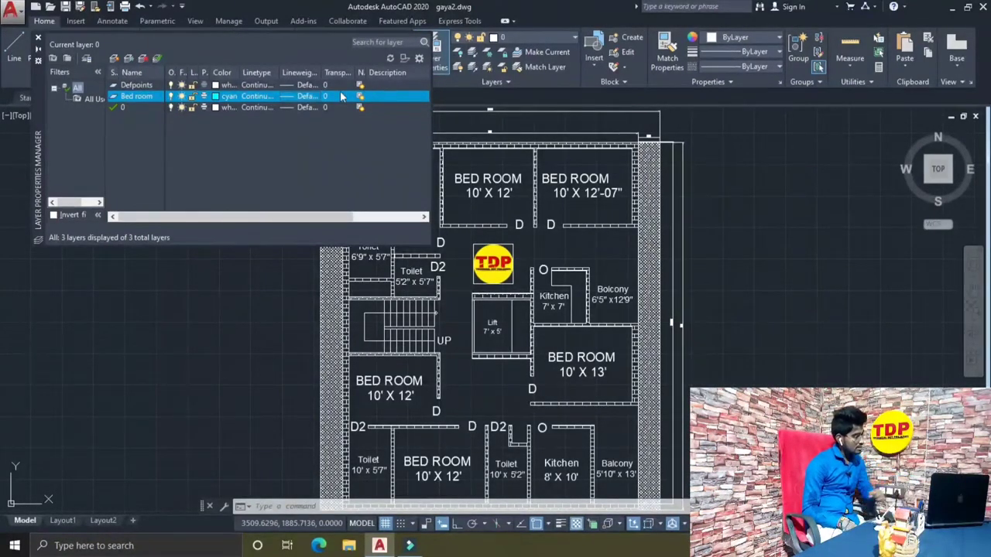
key(alt)
Add a KITCHEN layer and confirm it keeps the cyan colour and Continuous linetype.
key(alt+n)
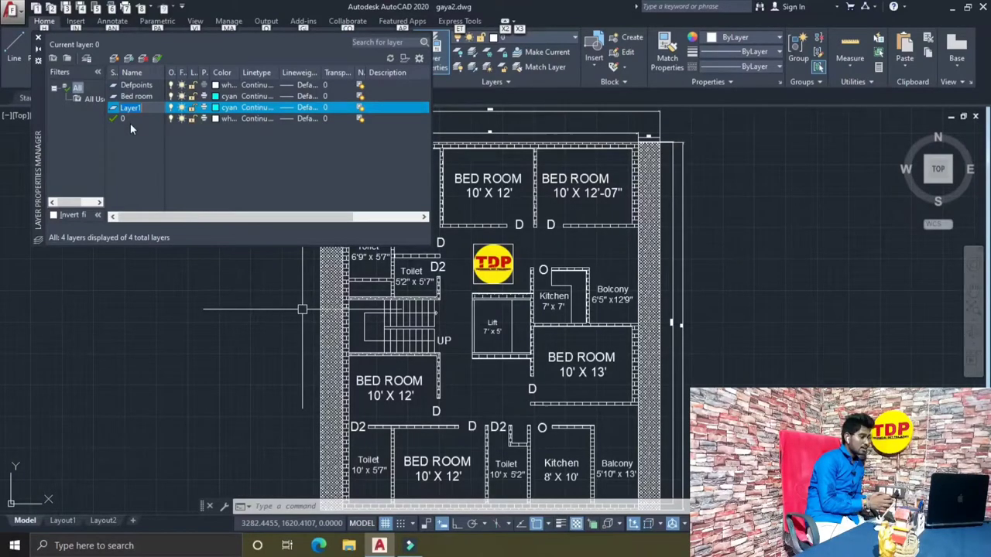
key(BackSpace)
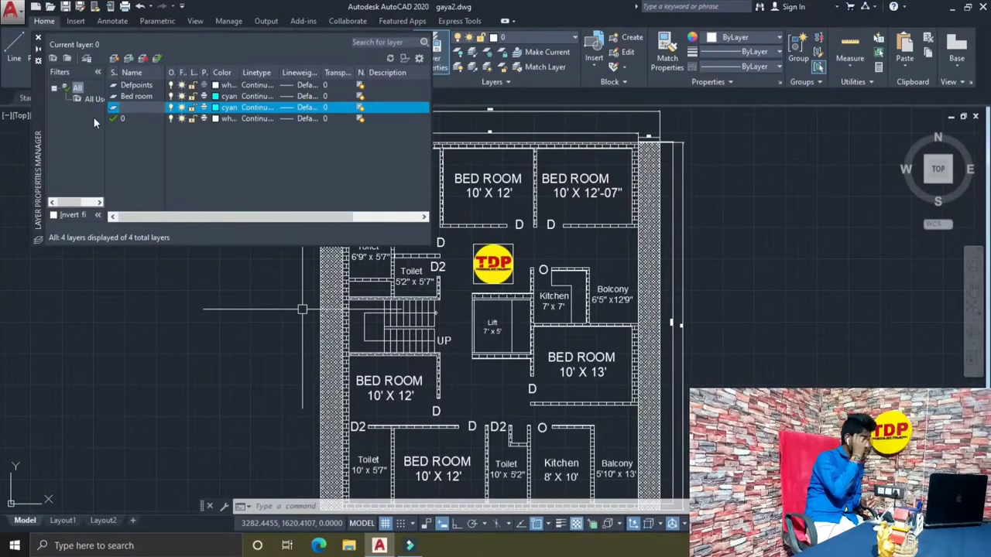
text(K)
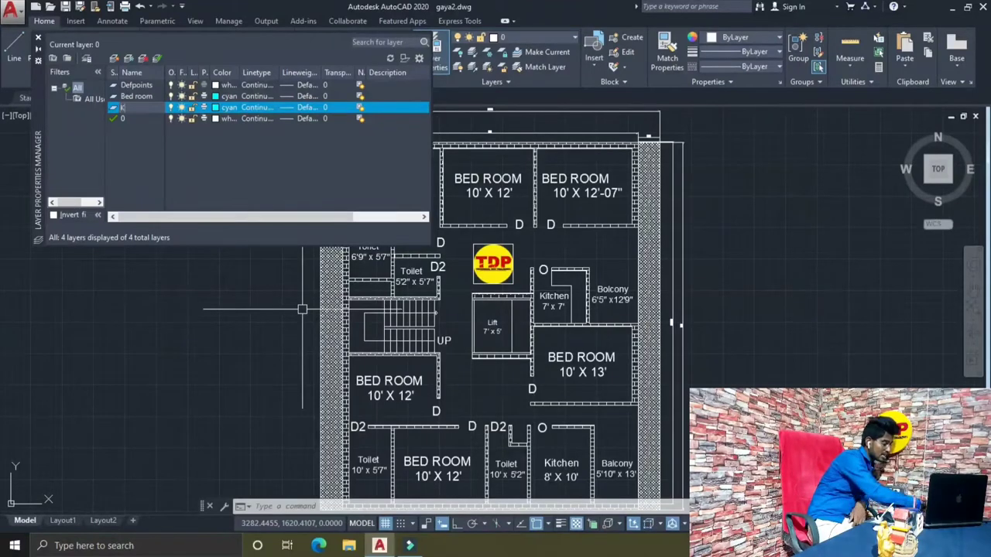
text(iCH)
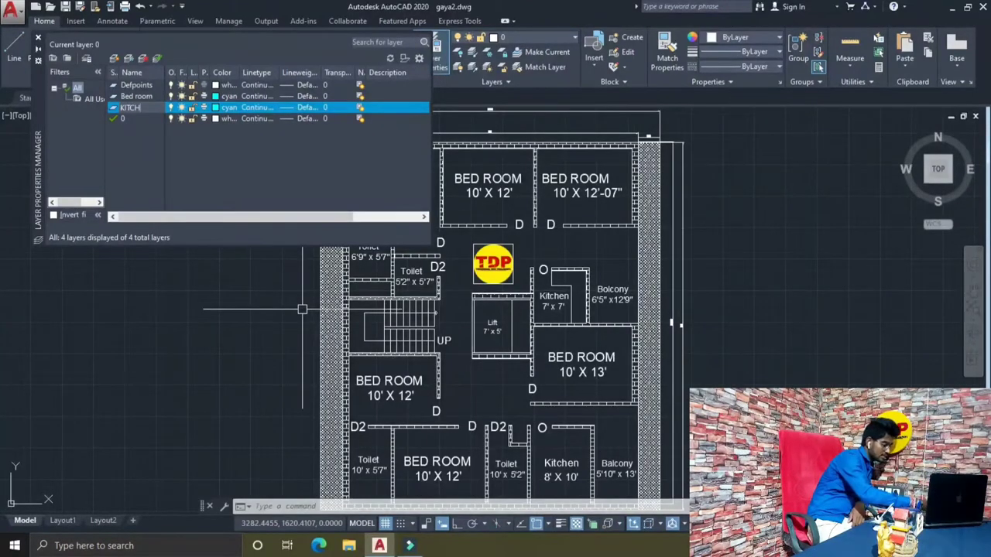
text(N)
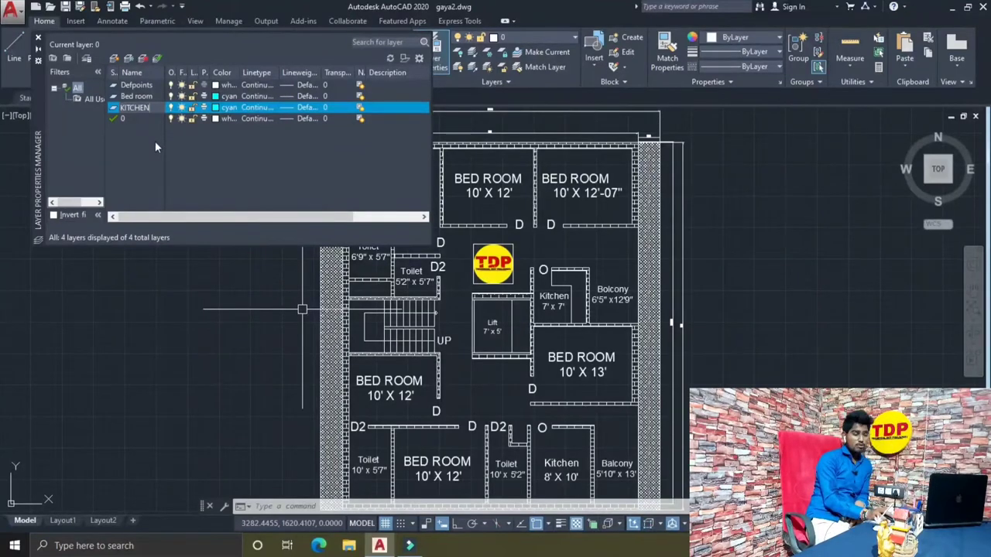
click(226, 108)
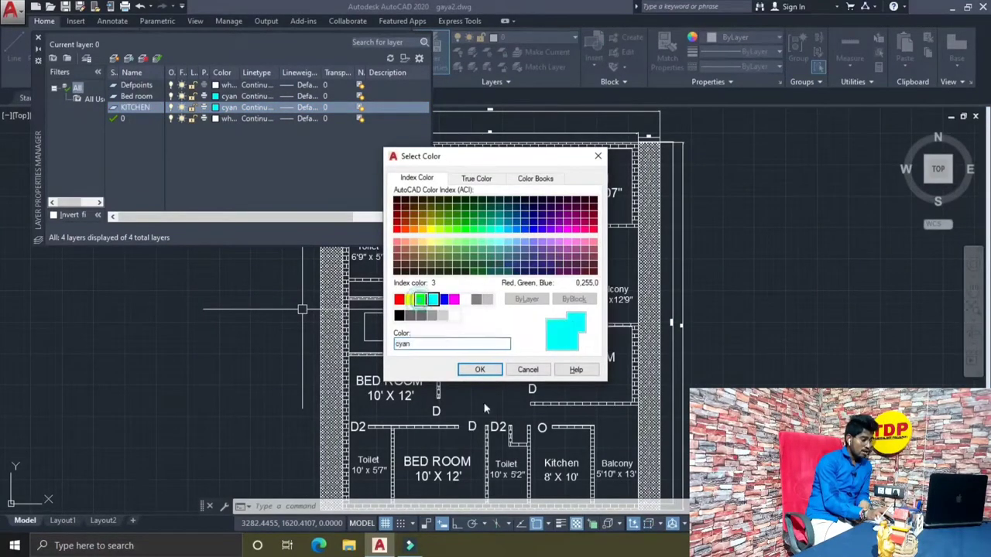
text(BYLAYER)
click(481, 369)
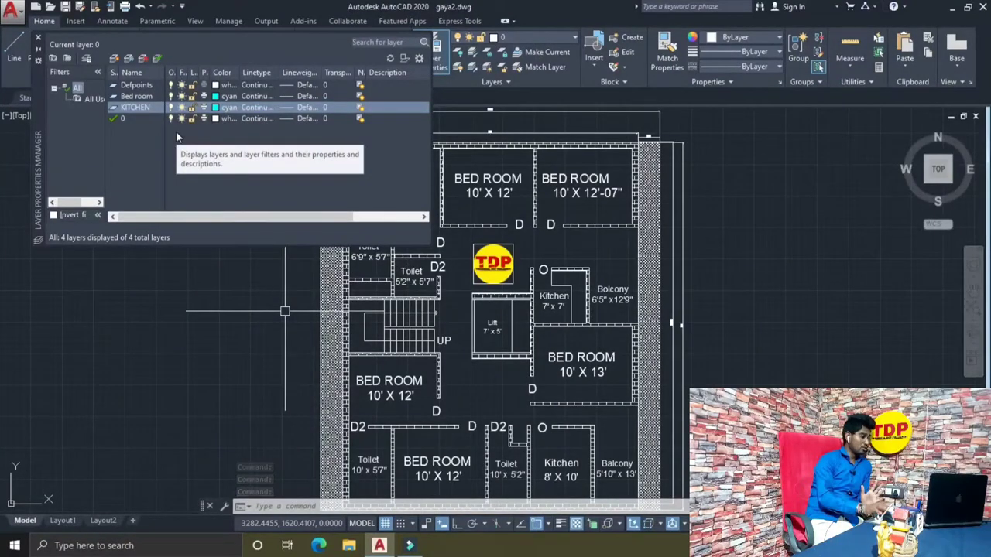
Create a fifth layer, BALCONY, with magenta colour and Continuous linetype.
click(115, 61)
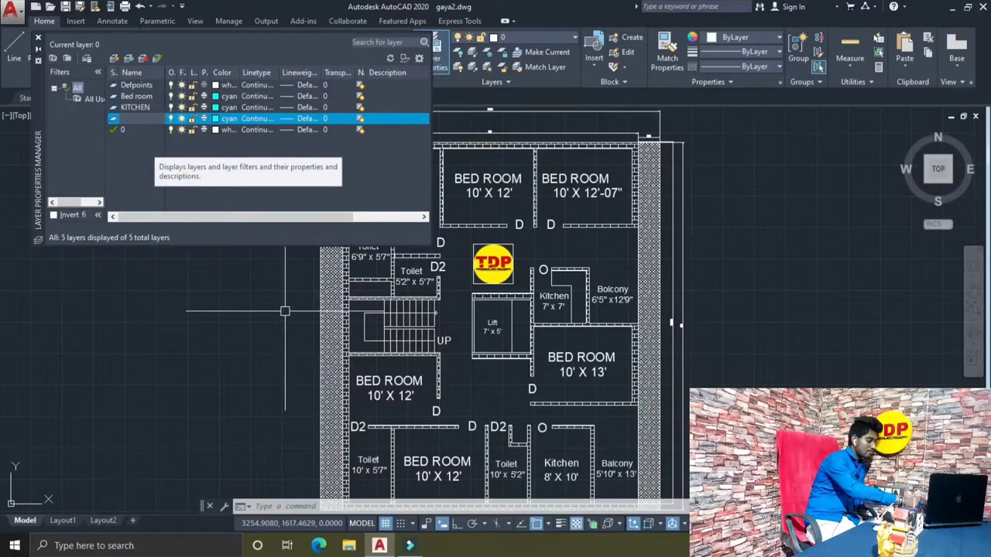
text(BALCONY)
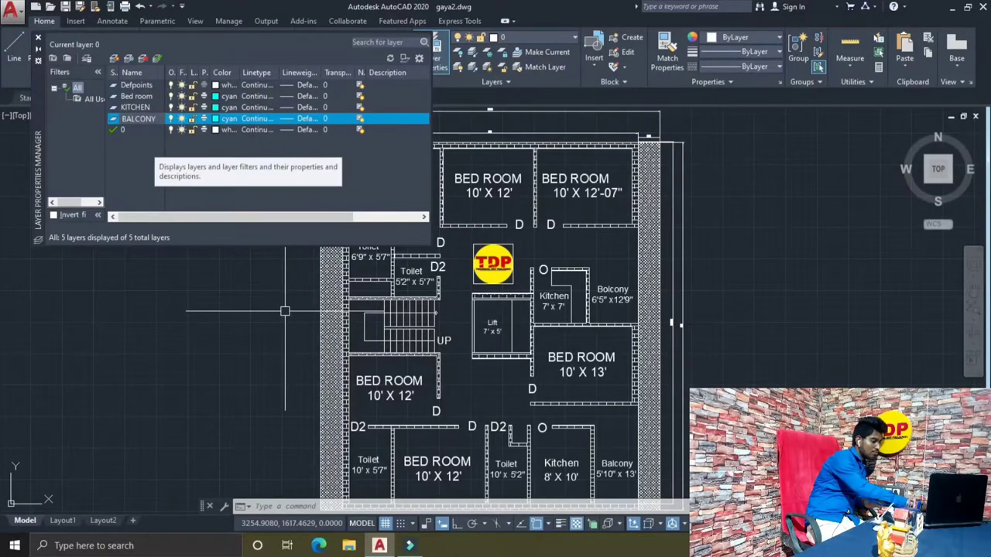
key(Return)
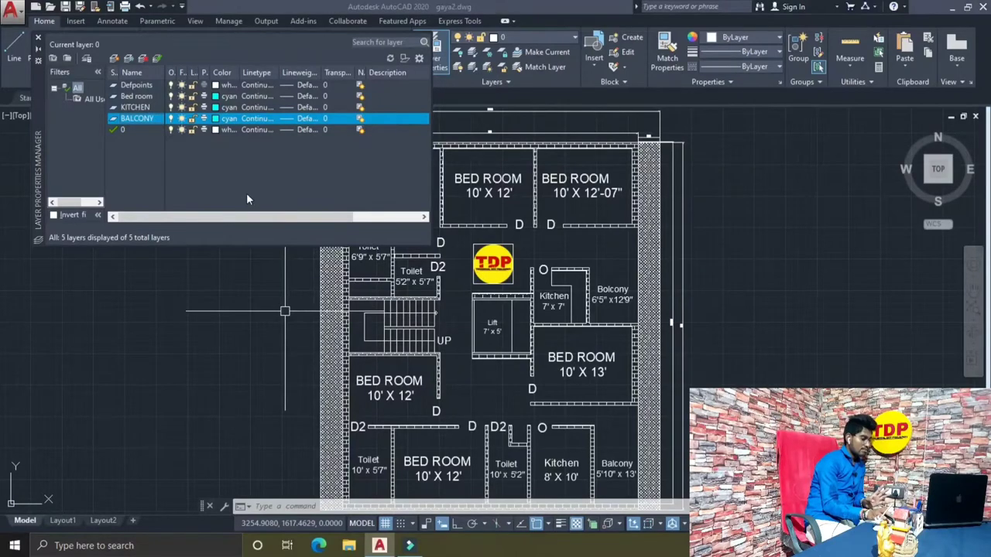
click(225, 119)
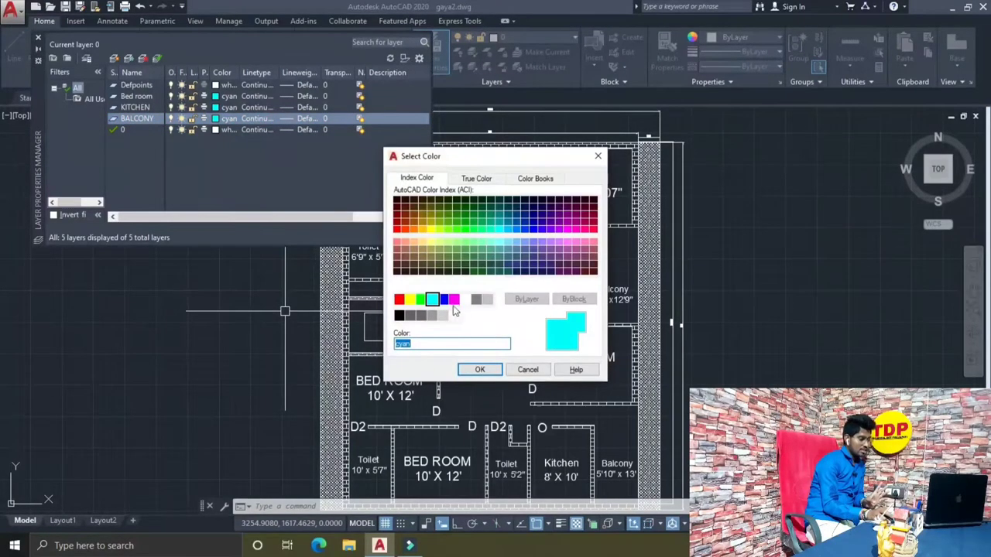
click(454, 300)
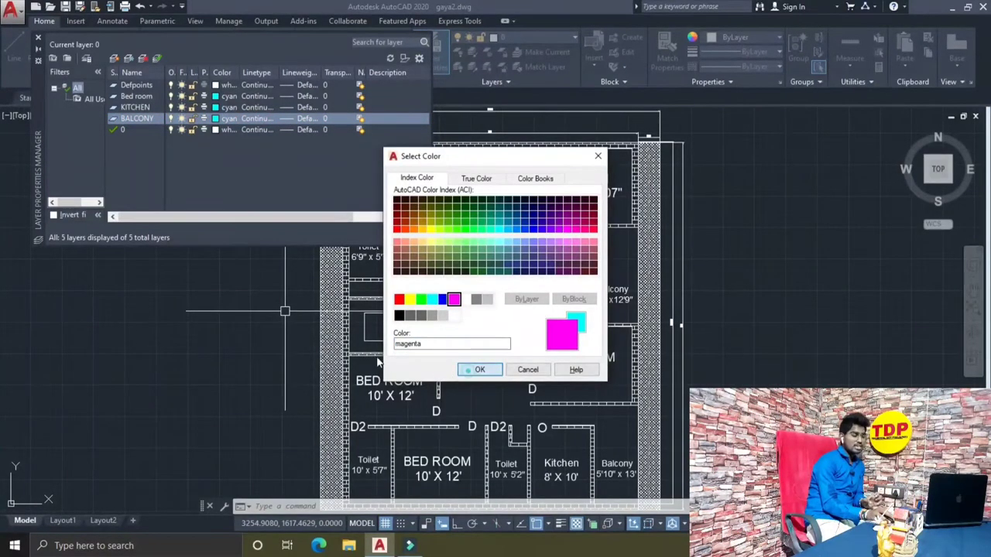
click(468, 371)
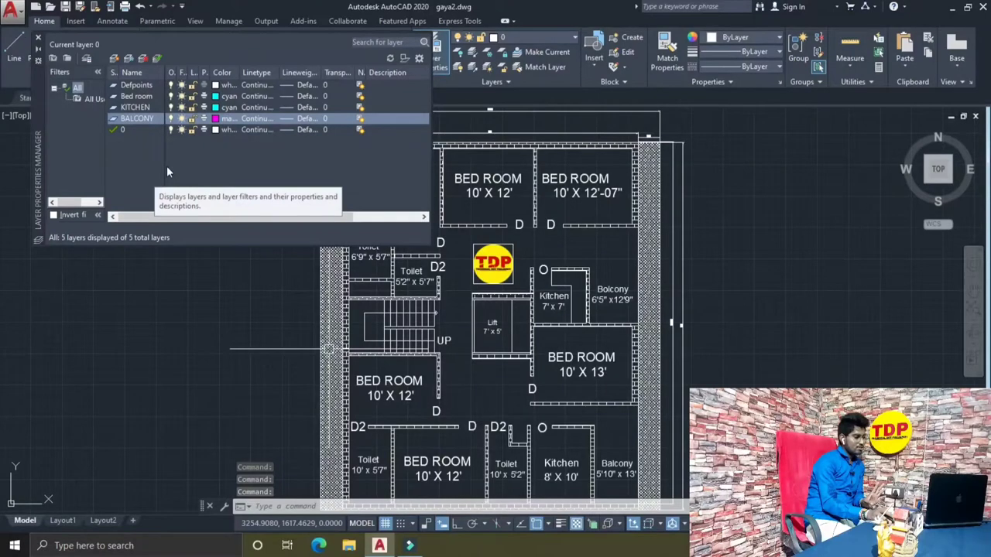
Create a TOILET layer coloured blue, then add another new layer below it.
click(111, 60)
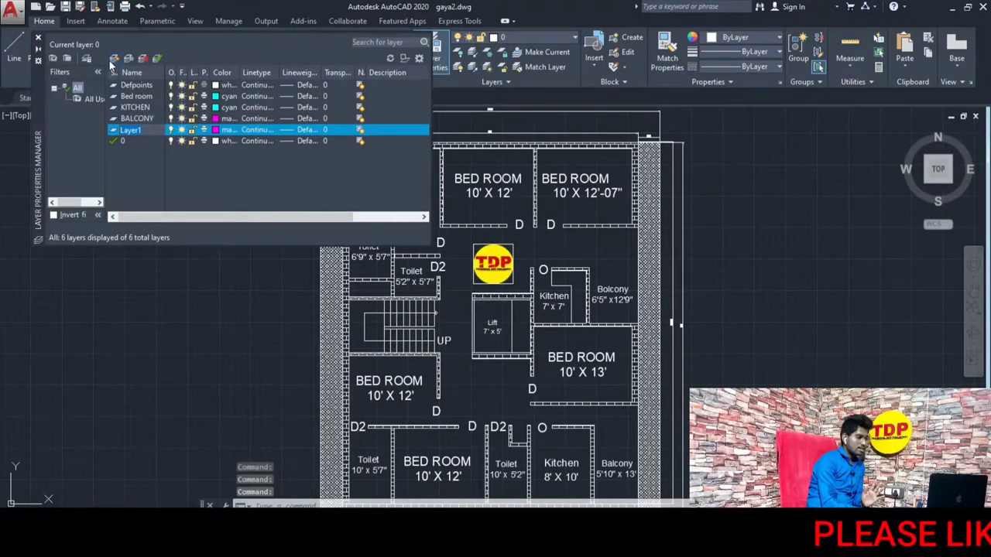
key(BackSpace)
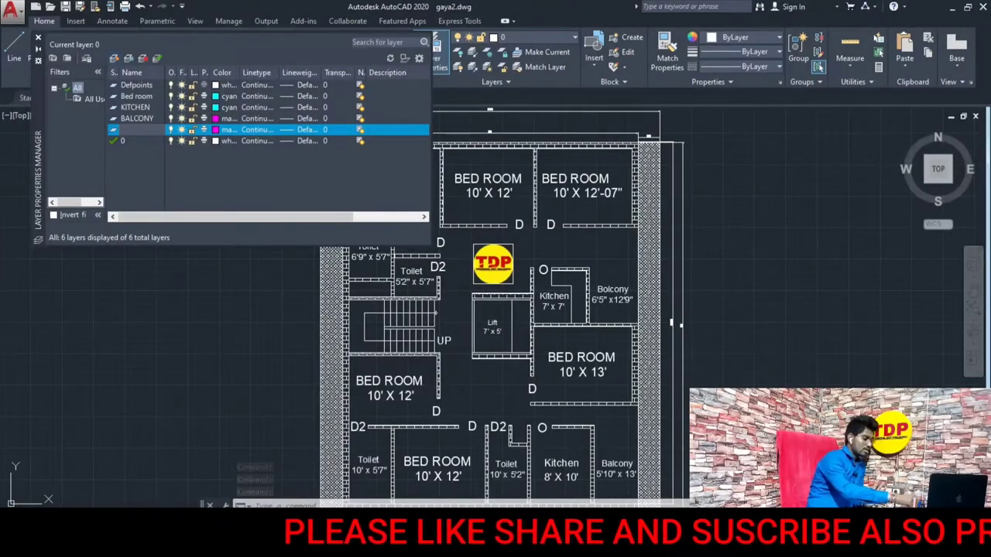
text(TOIL)
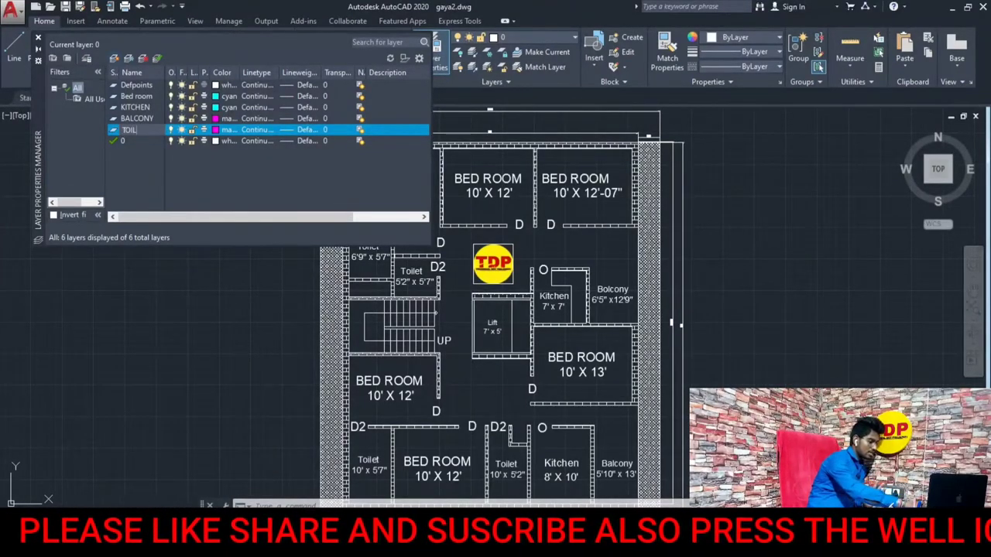
text(ET)
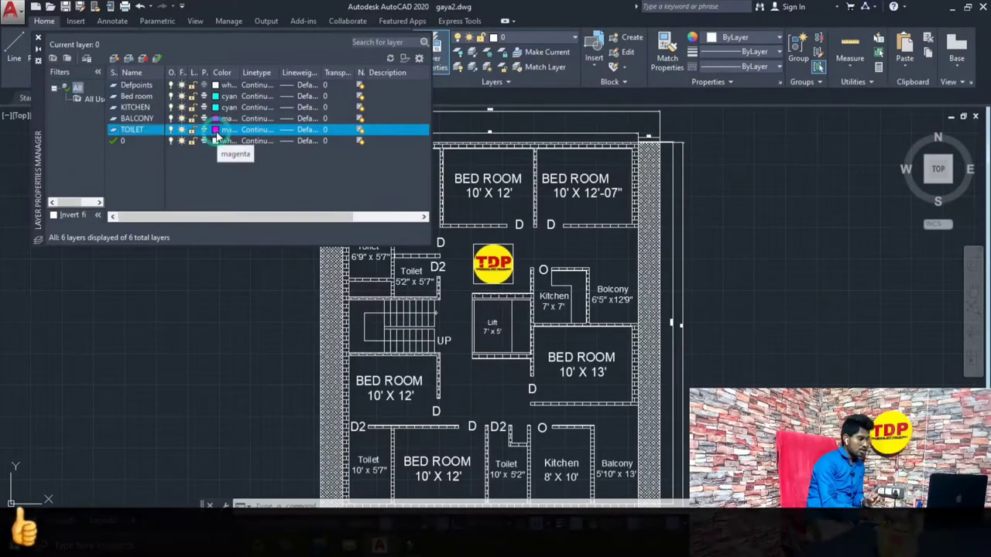
click(218, 132)
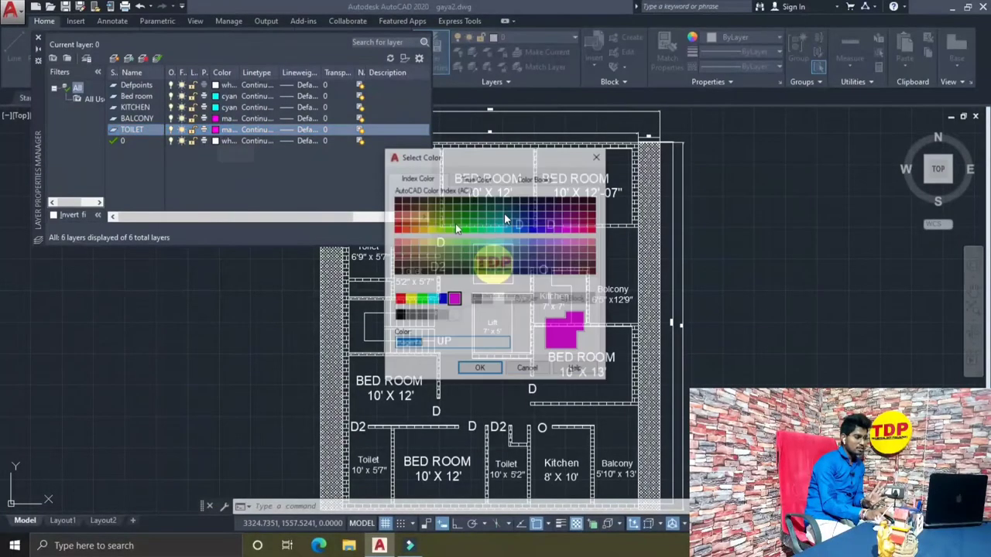
click(442, 299)
click(469, 370)
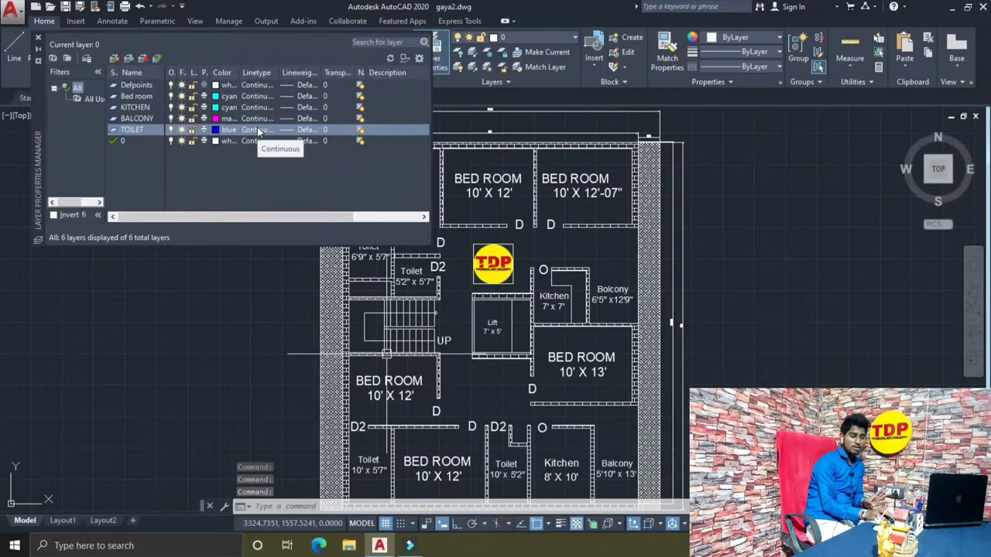
click(114, 58)
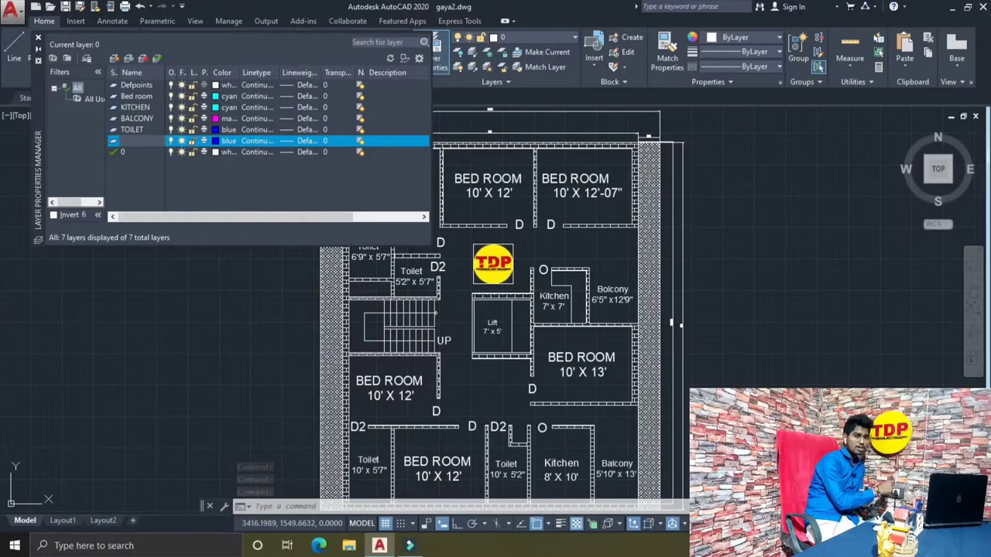
Name the new layer DOORS and give it dark red index colour 244.
text(DOO)
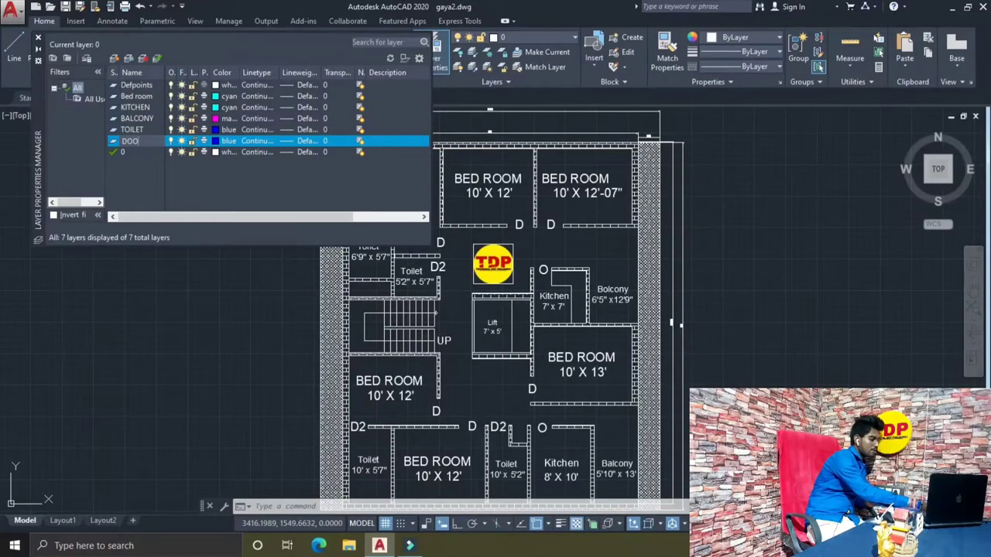
text(RS)
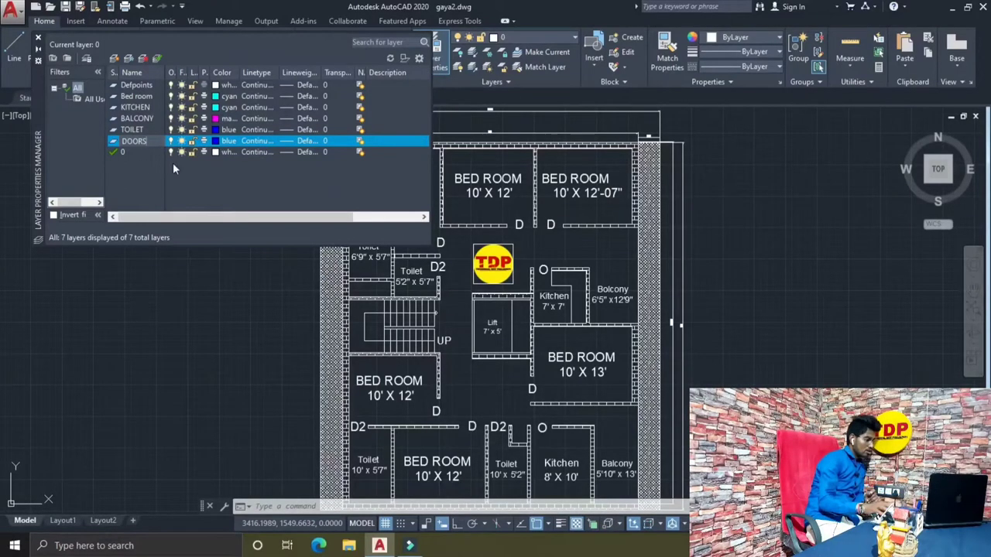
key(Return)
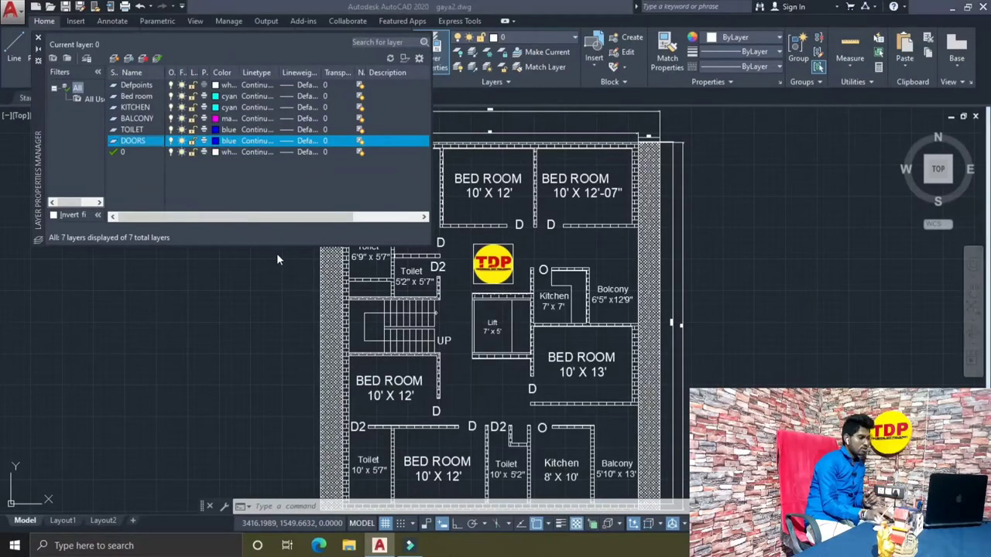
click(224, 141)
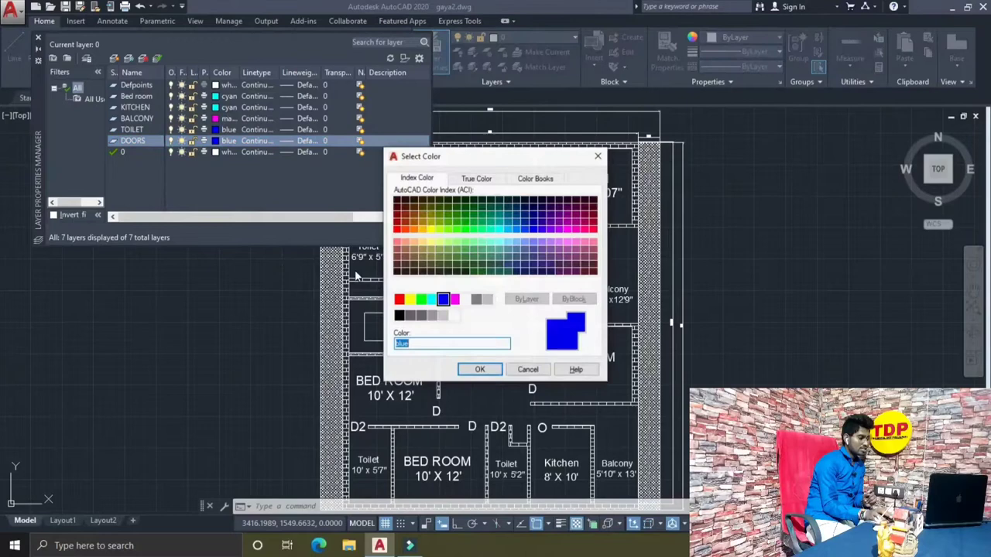
click(409, 299)
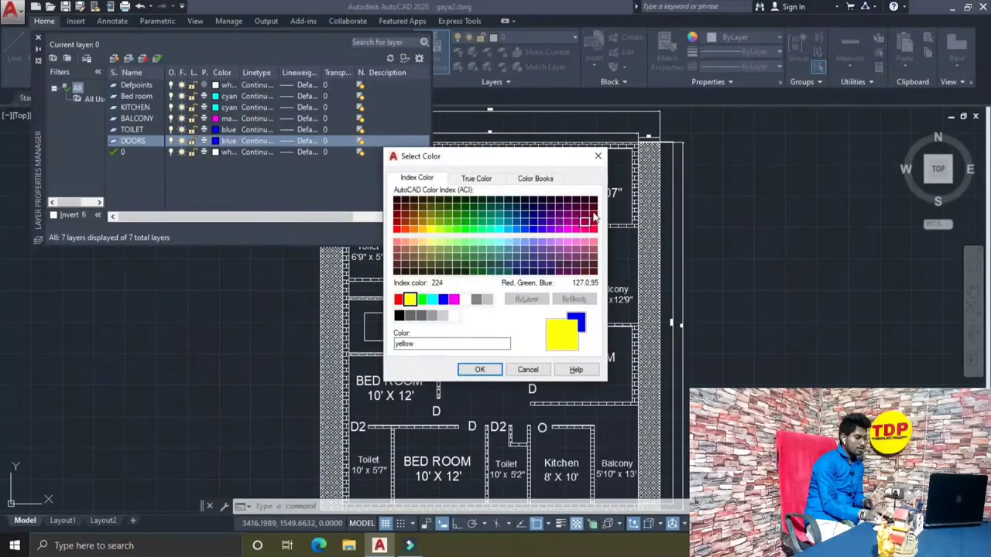
click(592, 215)
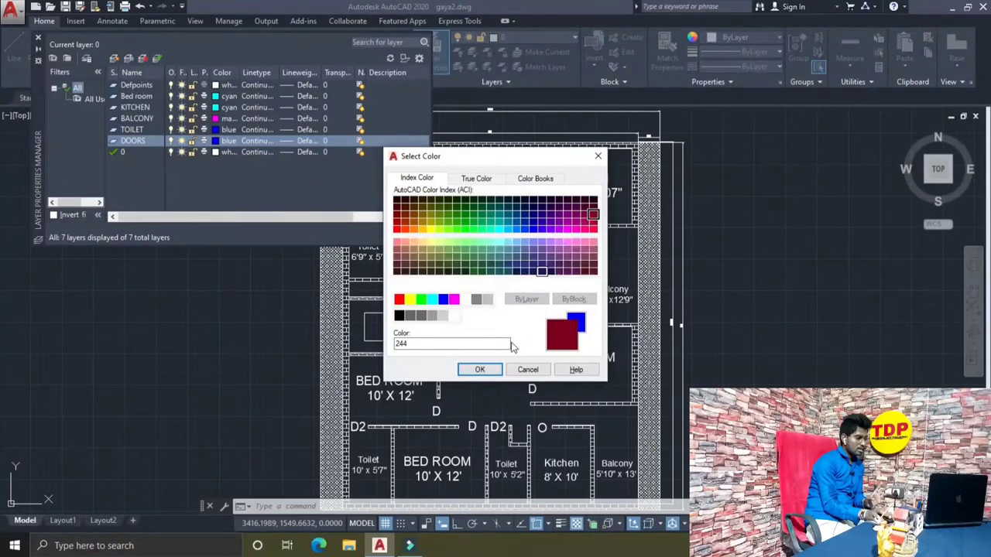
click(468, 370)
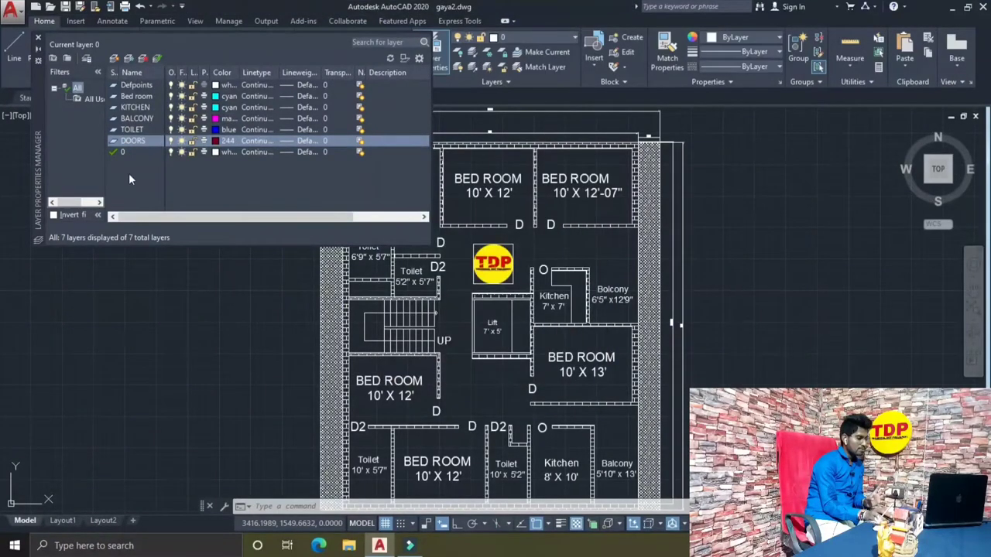
key(Escape)
key(Escape)
key(Escape)
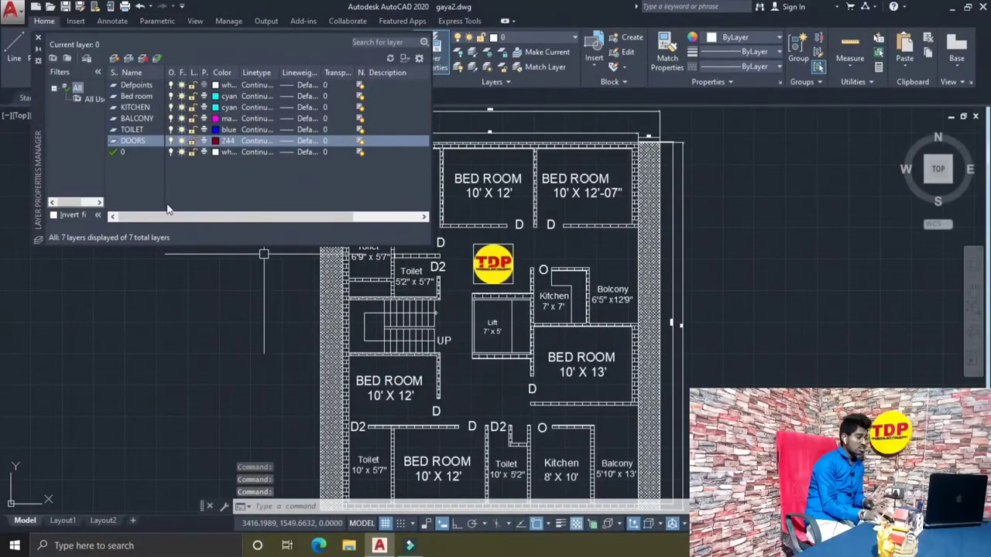
Create a layer named WINDOWS with a yellow colour.
click(113, 58)
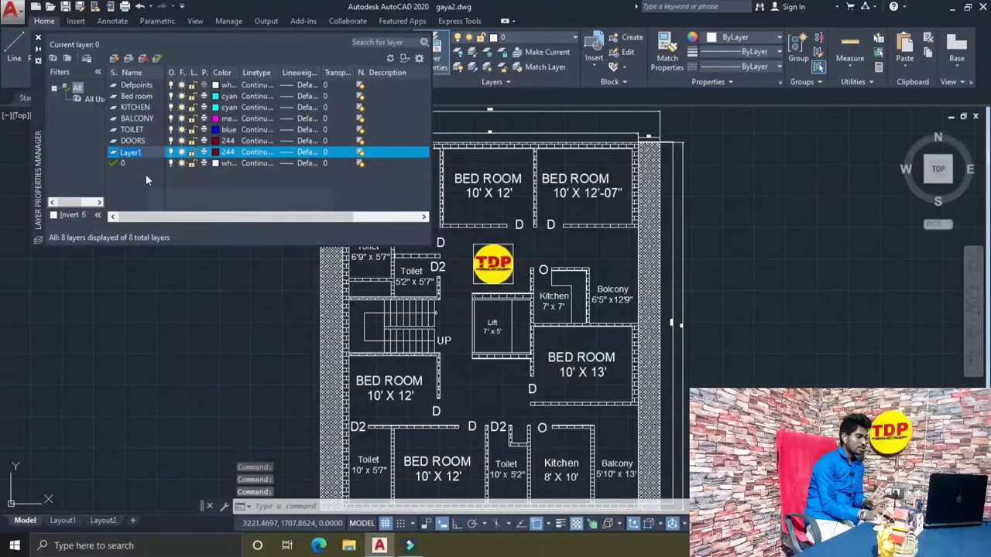
key(BackSpace)
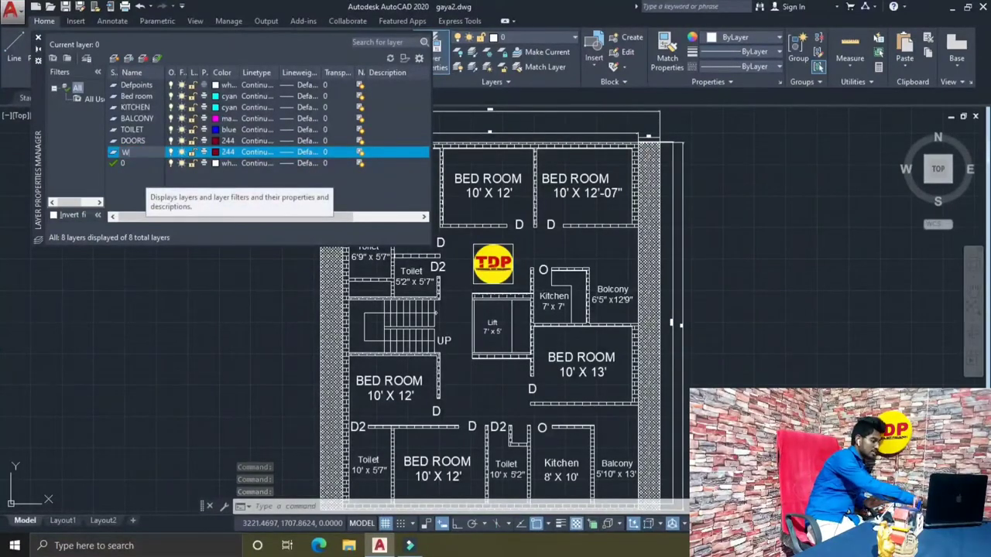
text(WINDO)
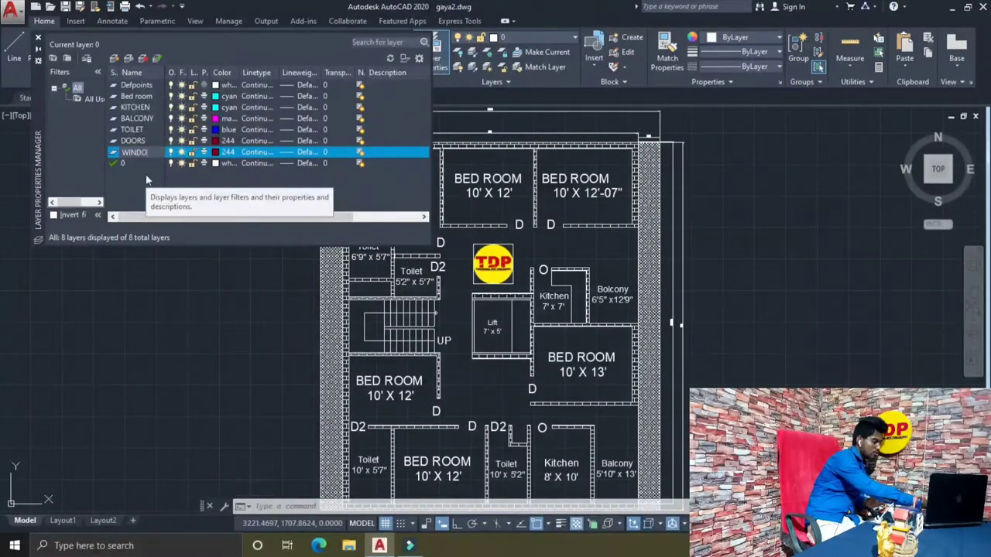
text(WS)
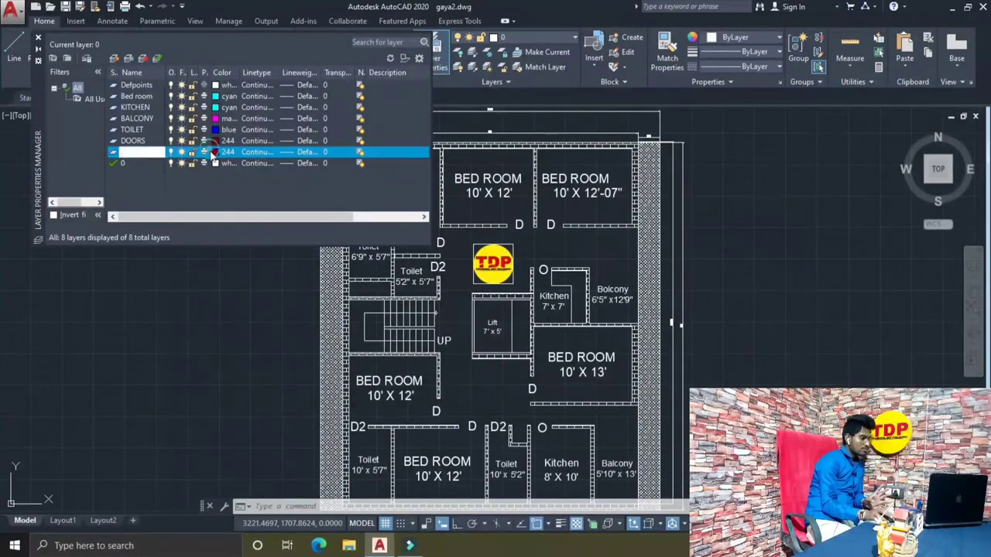
key(Return)
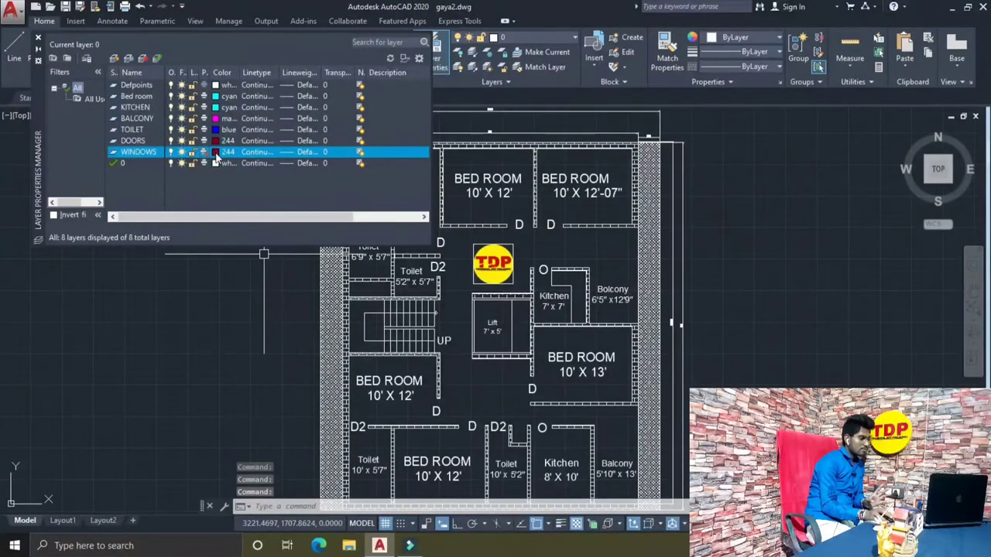
click(216, 152)
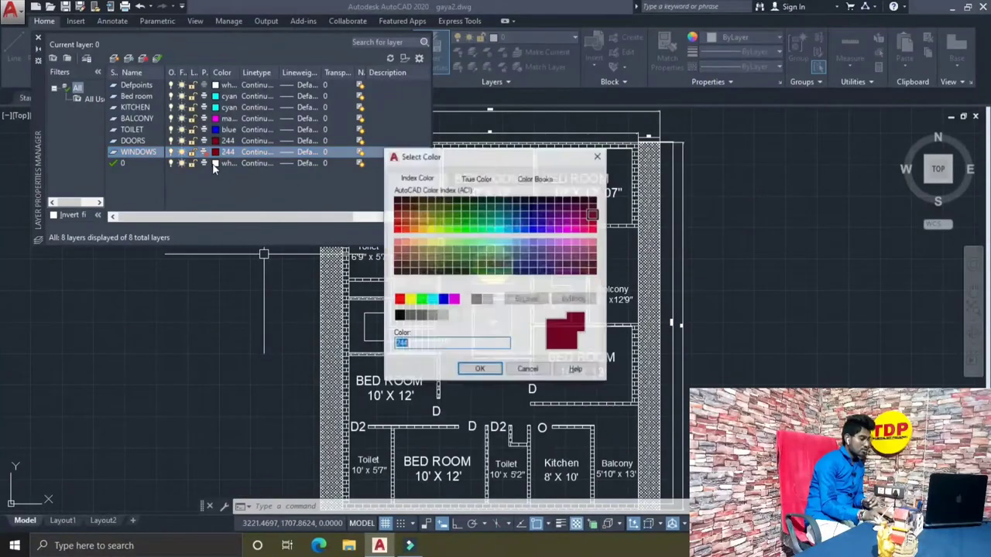
click(409, 300)
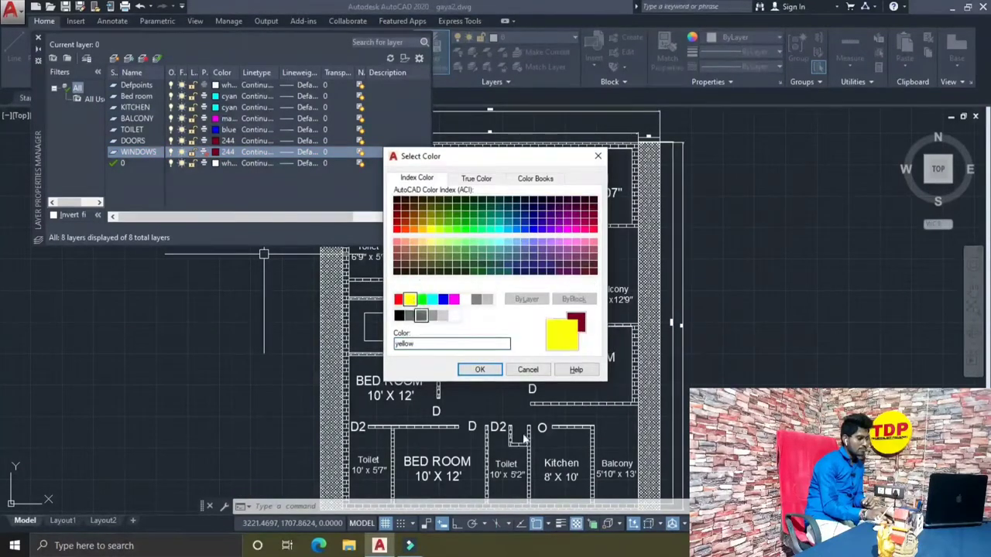
click(480, 370)
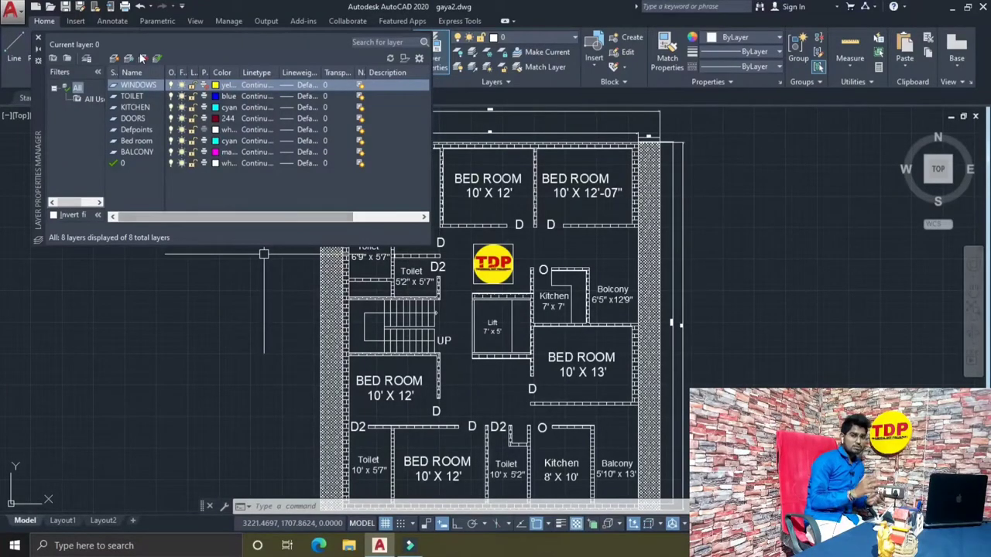
Create a layer named TEXT 1 with red index colour 10.
click(113, 58)
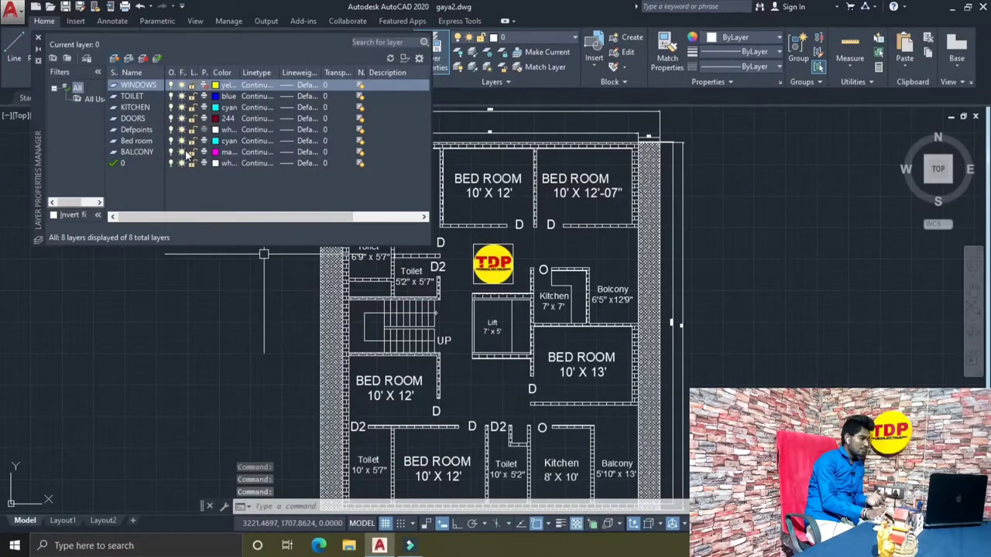
key(BackSpace)
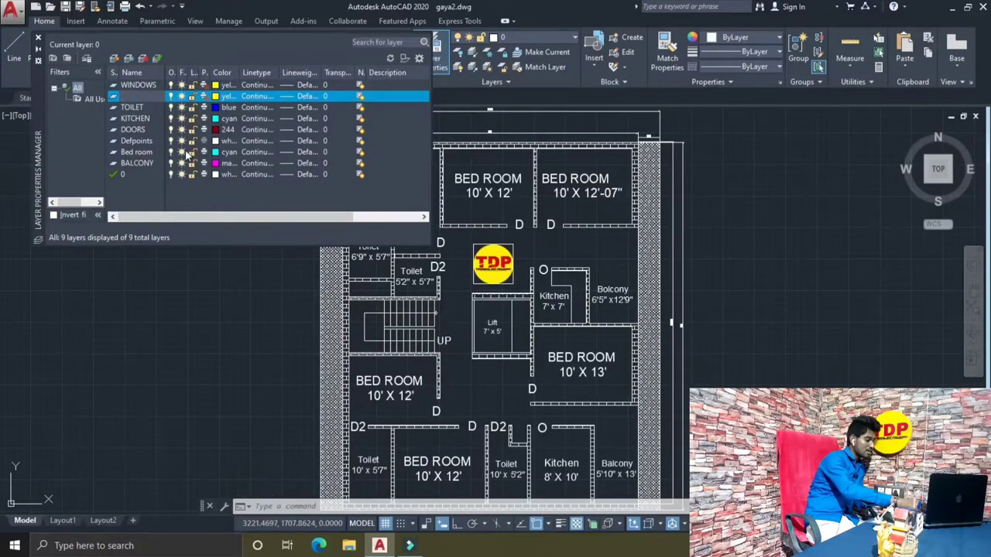
text(TEXT 1)
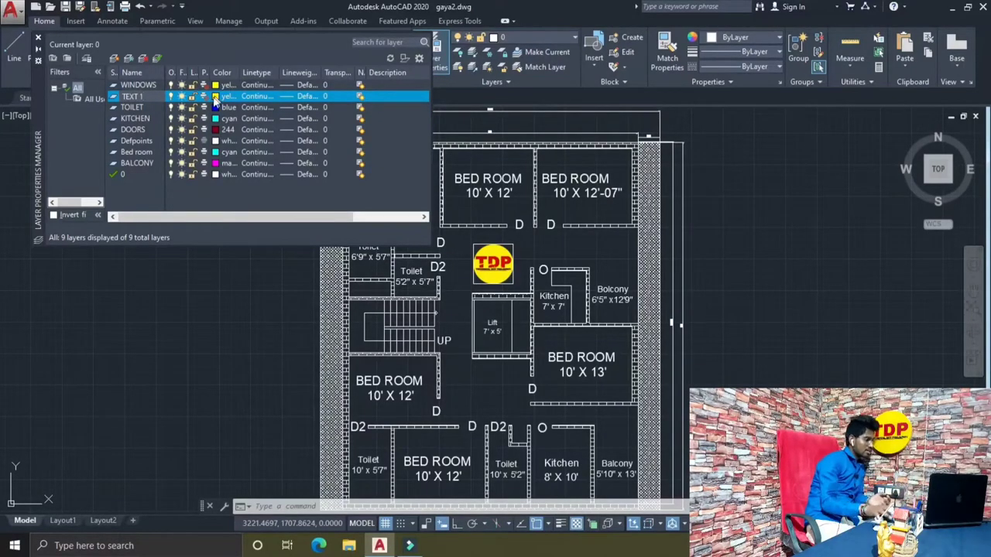
key(Return)
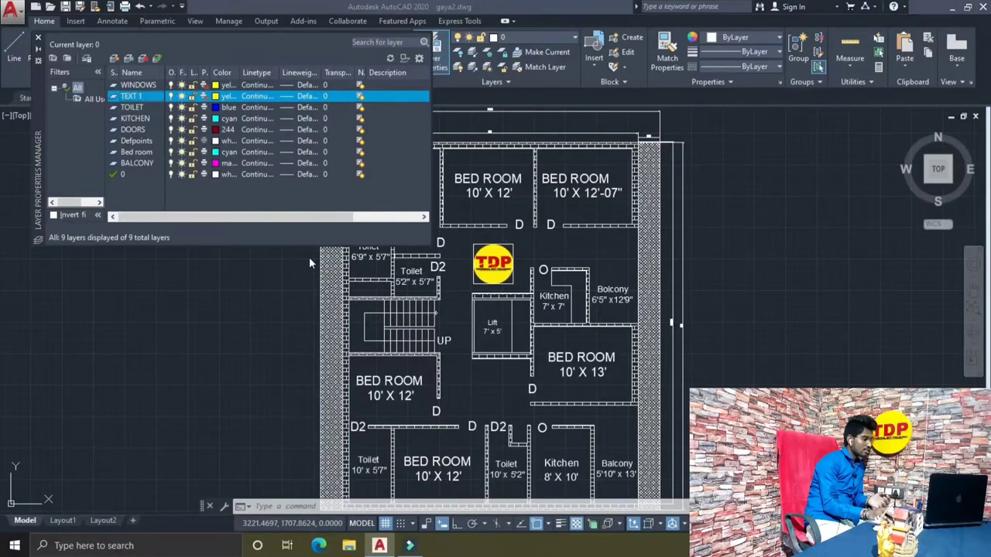
click(225, 96)
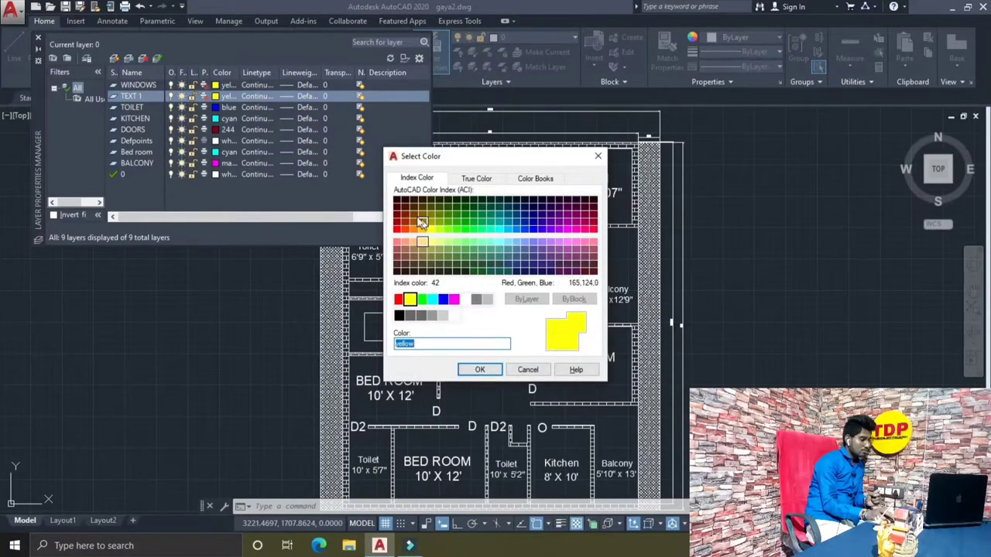
click(396, 228)
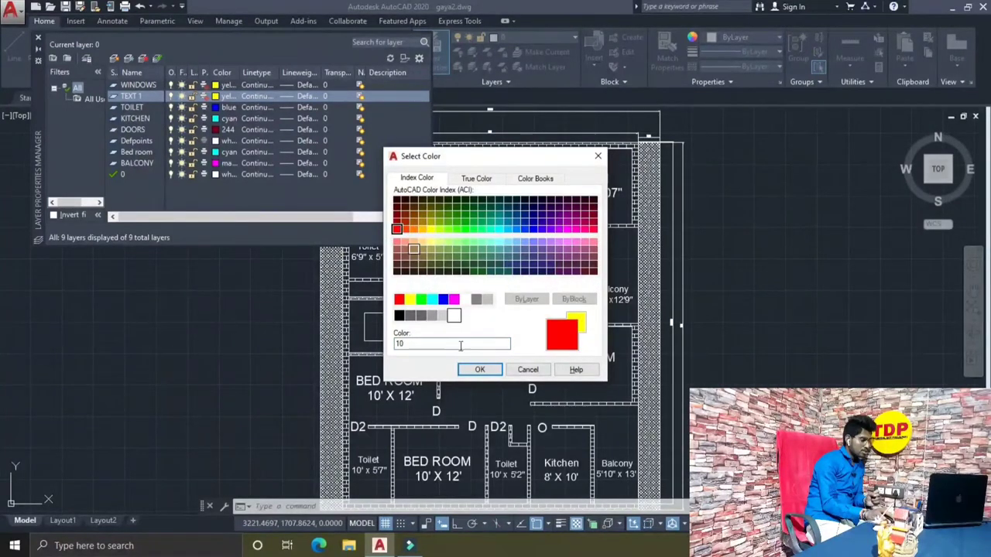
click(474, 372)
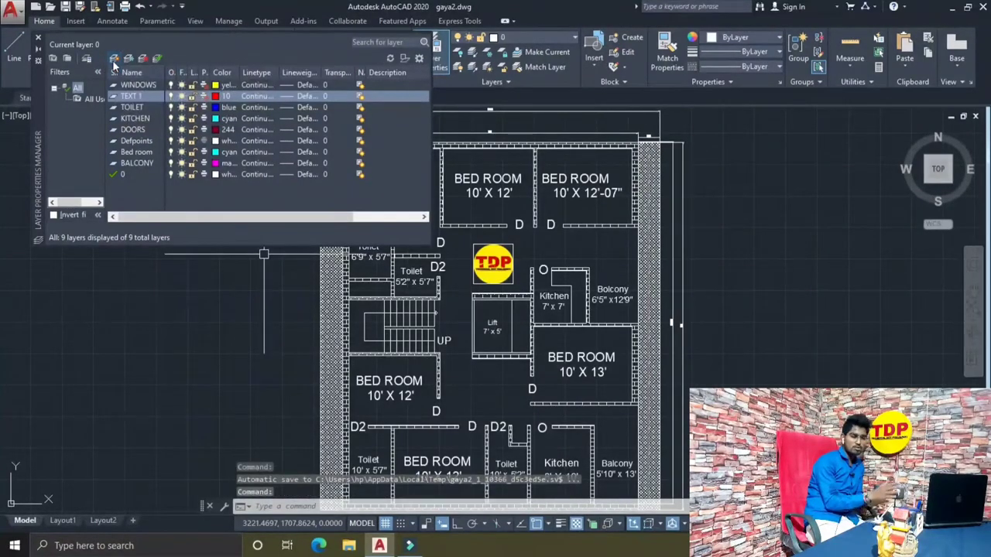
Create a layer named WALLS with the standard red colour.
click(114, 65)
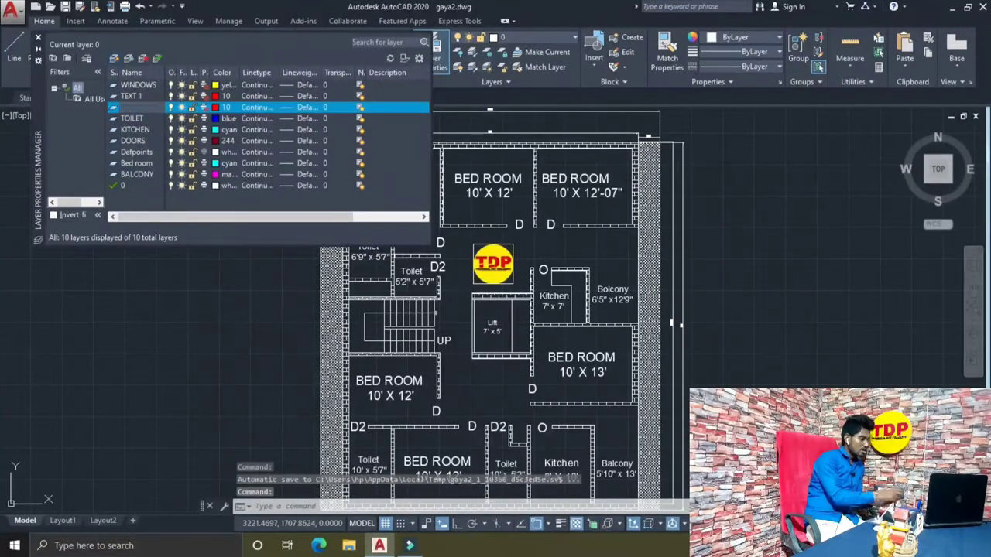
text(WALL)
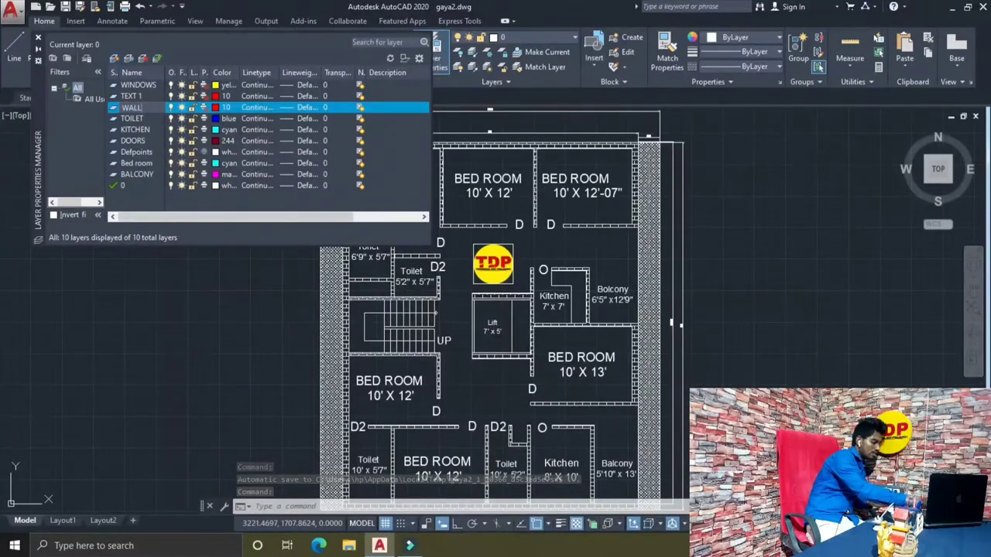
text(S)
key(Return)
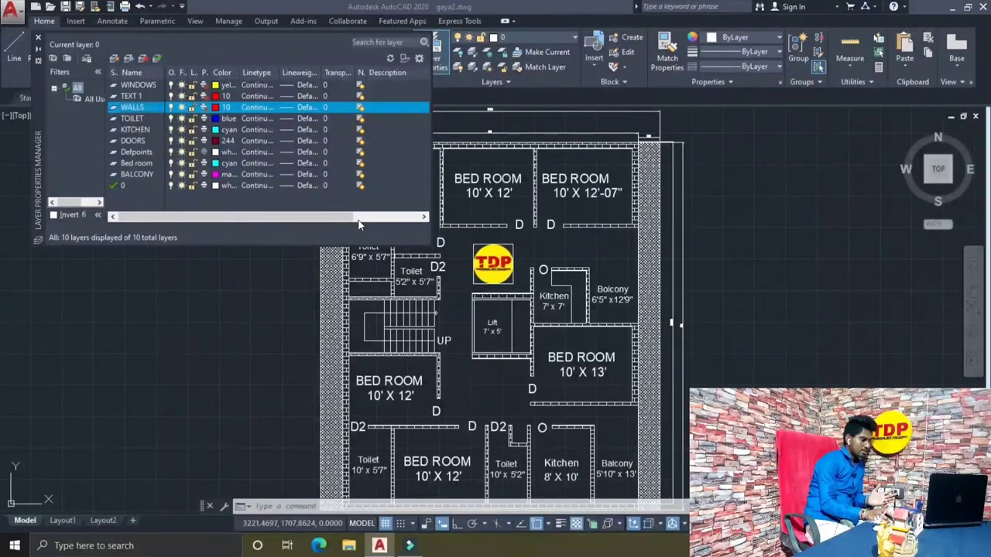
click(223, 107)
click(399, 298)
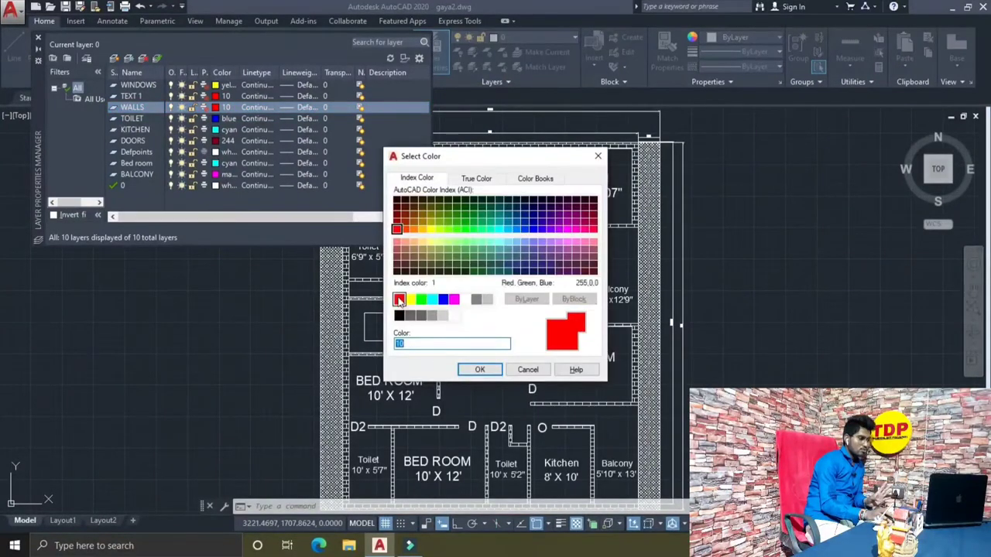
click(480, 371)
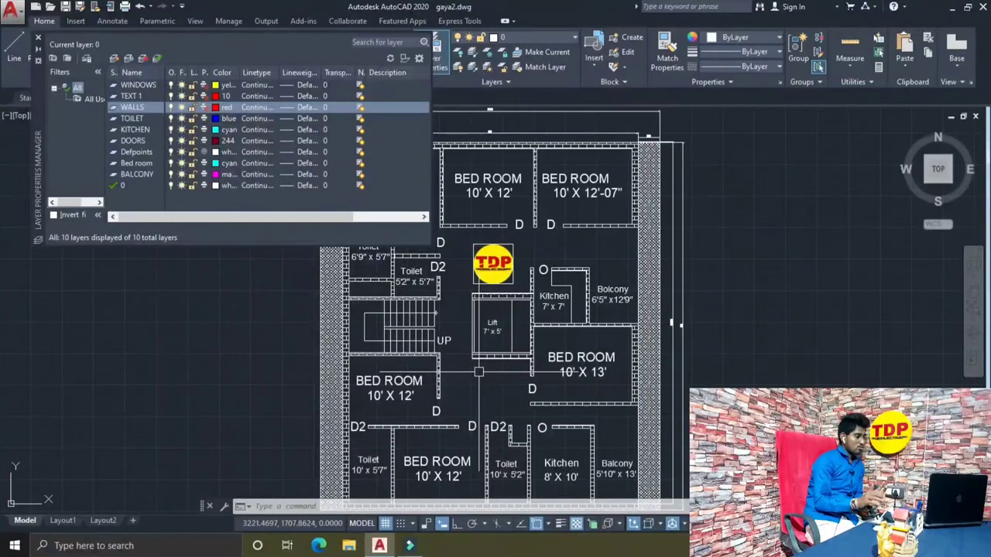
Put the top-left BED ROOM 10' X 12' label on the Bed room layer.
click(38, 38)
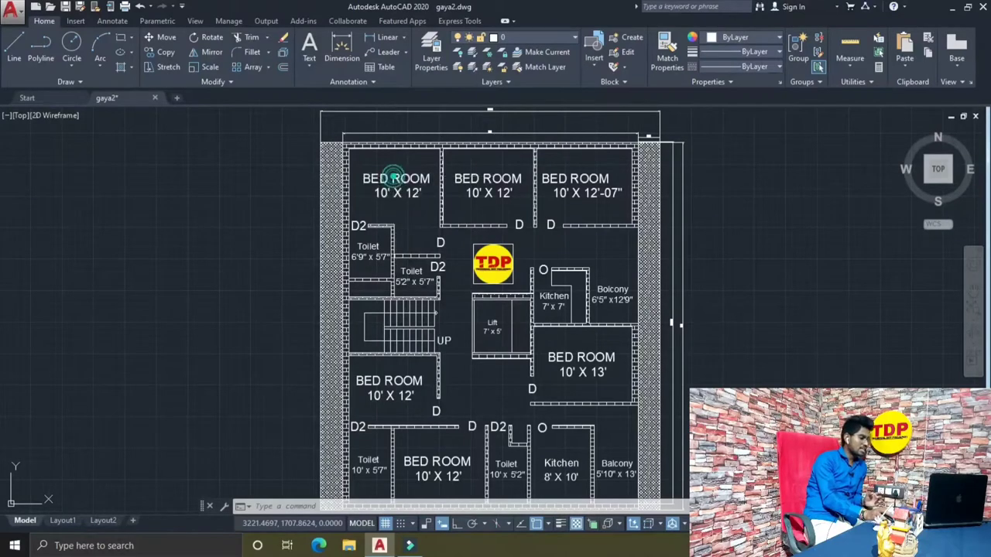
click(389, 179)
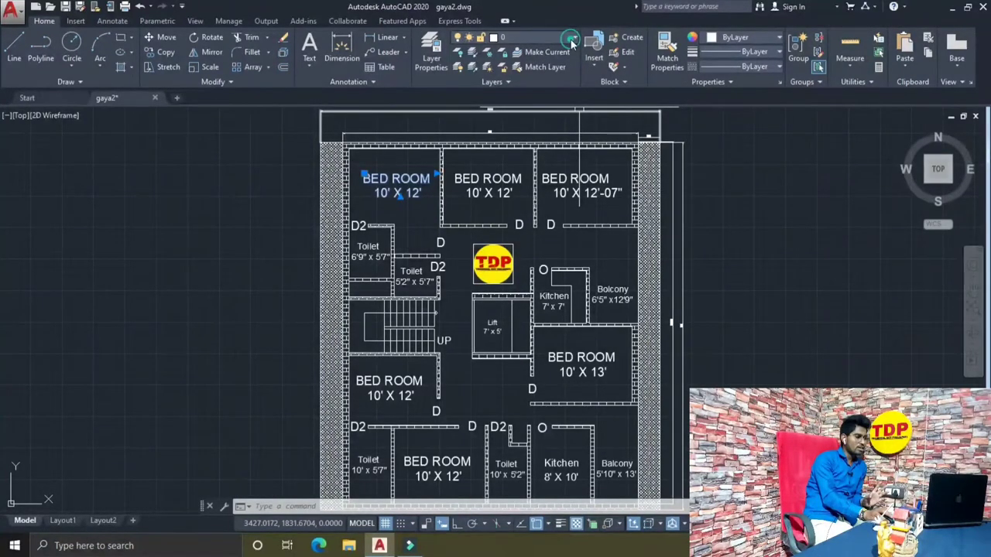
click(515, 37)
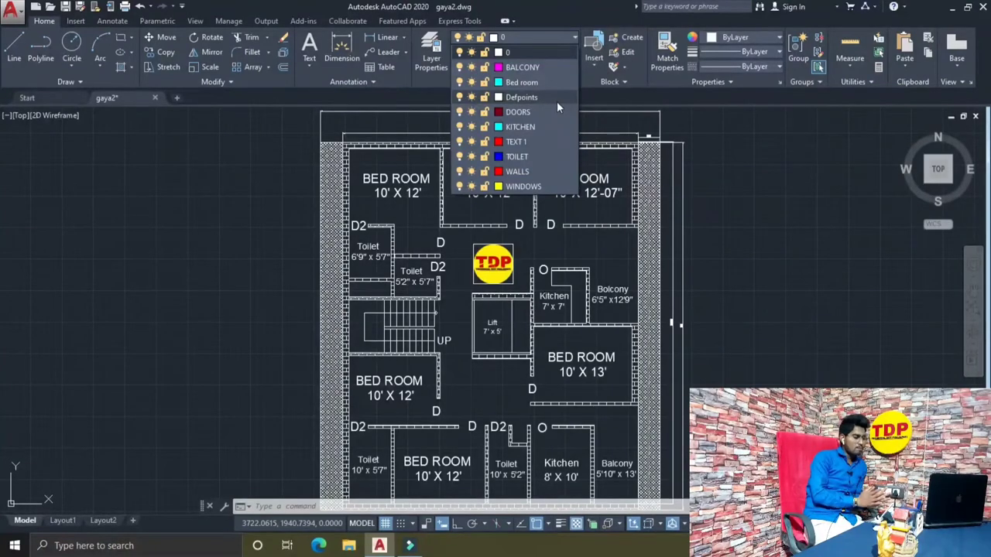
click(538, 187)
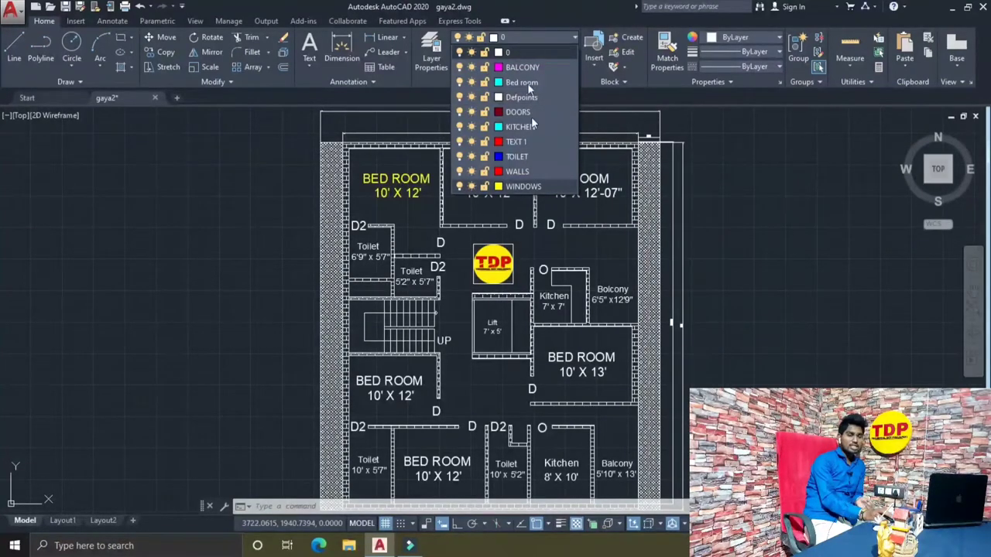
click(527, 84)
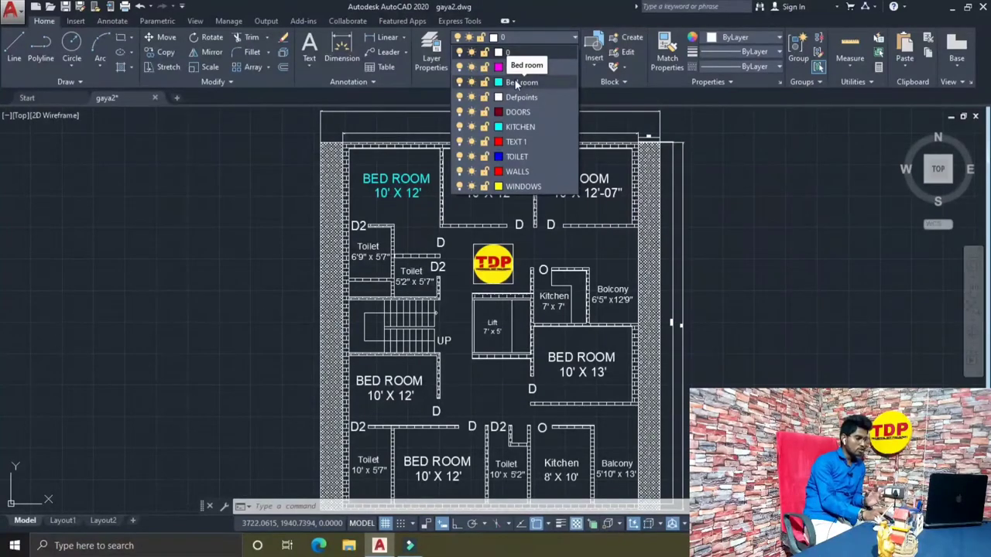
click(509, 79)
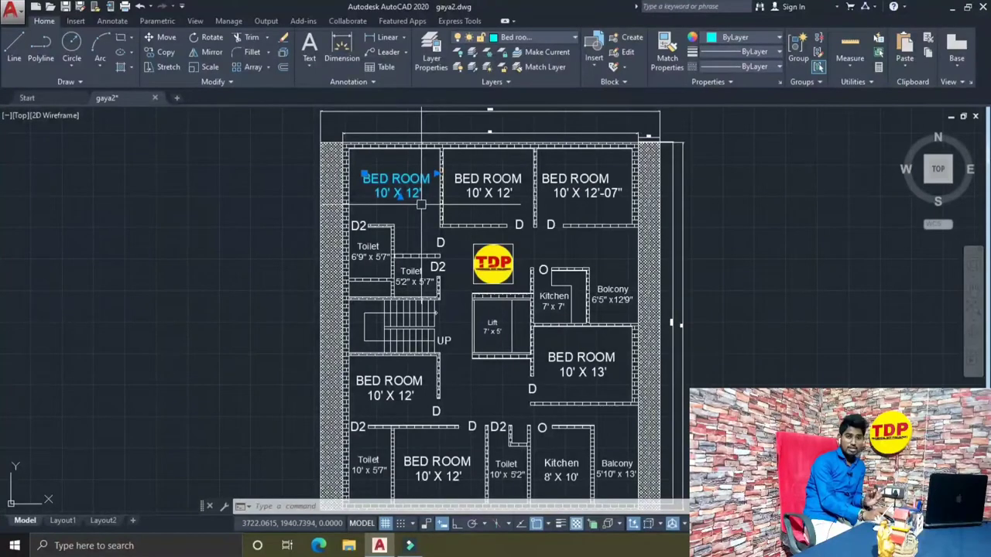
Turn the Bed room layer off to check which labels it holds.
click(564, 37)
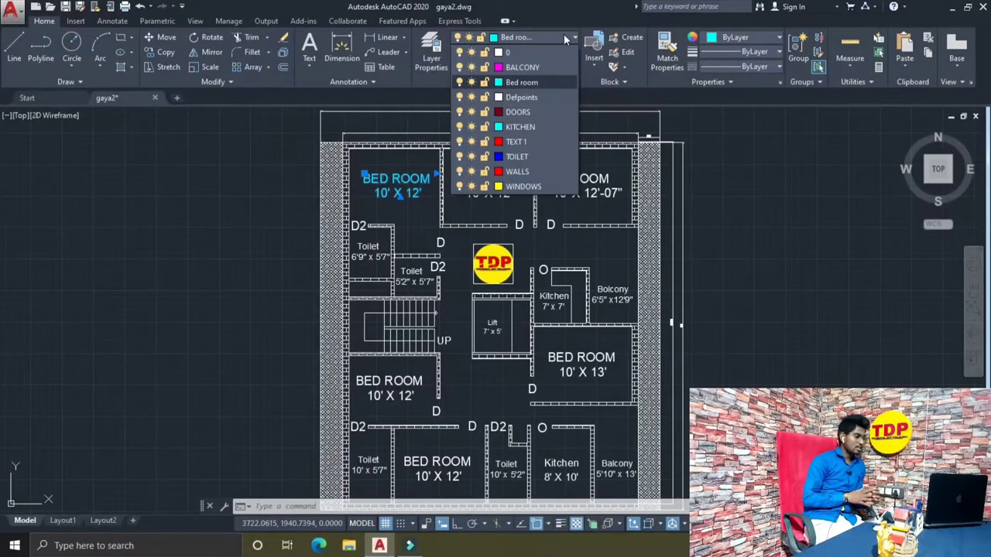
click(459, 83)
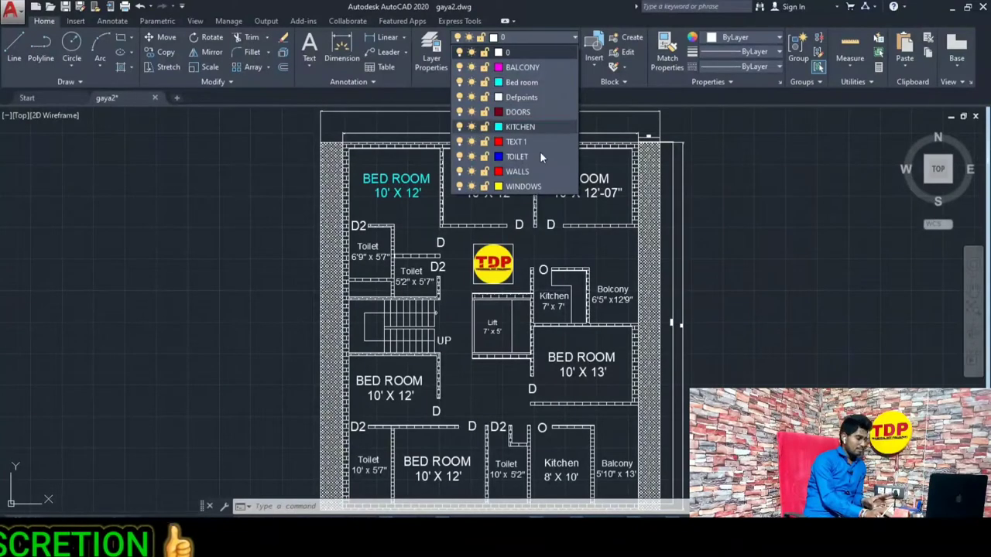
click(555, 35)
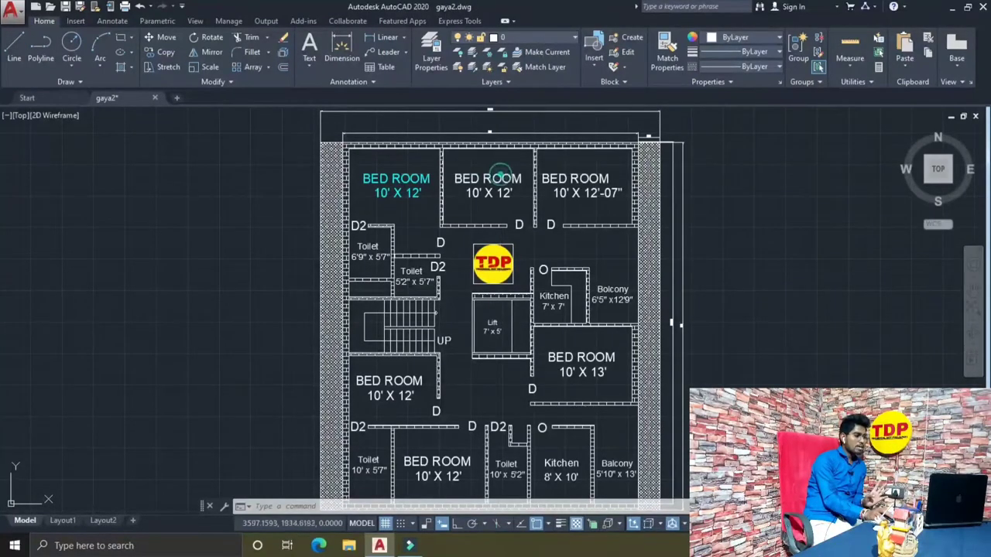
Select the five remaining BED ROOM labels and move them onto the Bed room layer.
click(501, 177)
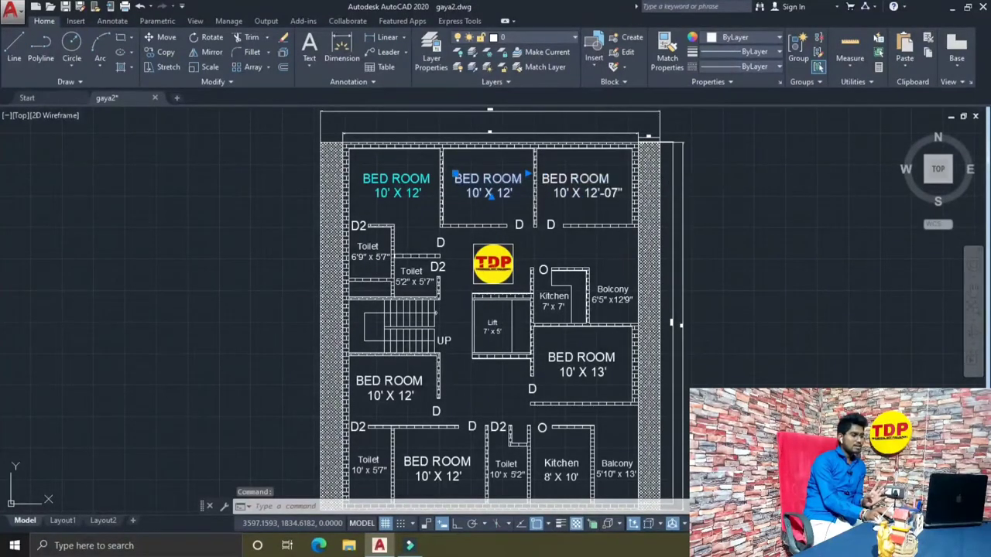
click(588, 186)
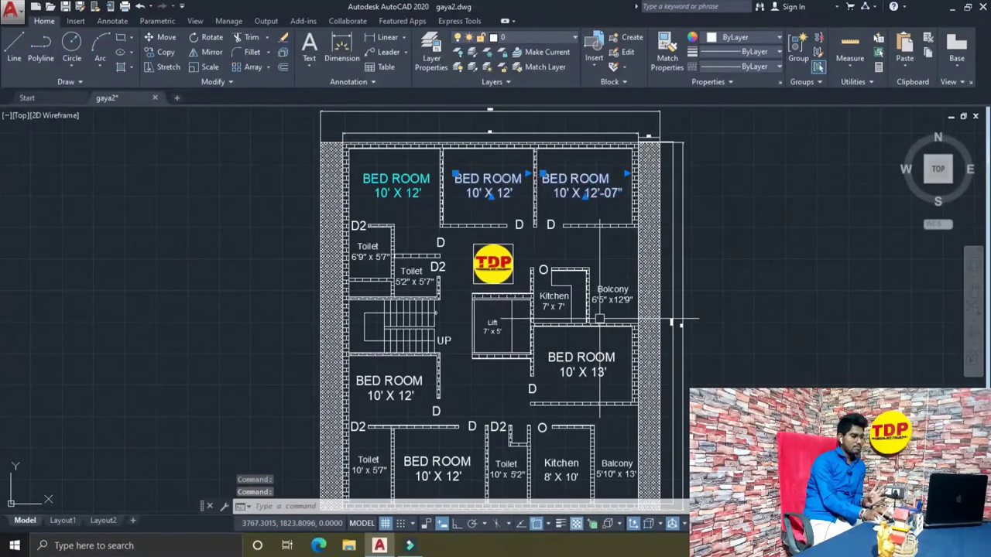
click(580, 360)
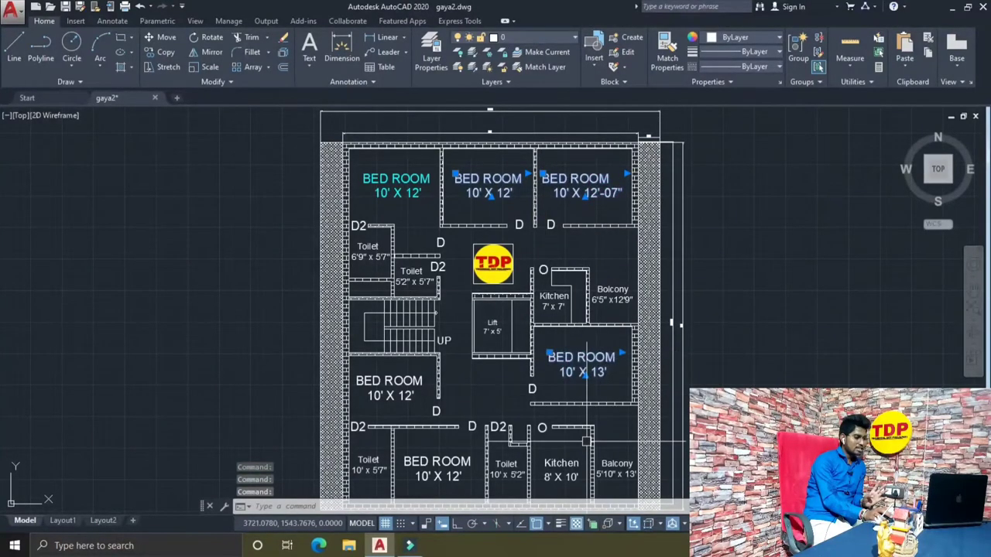
click(436, 464)
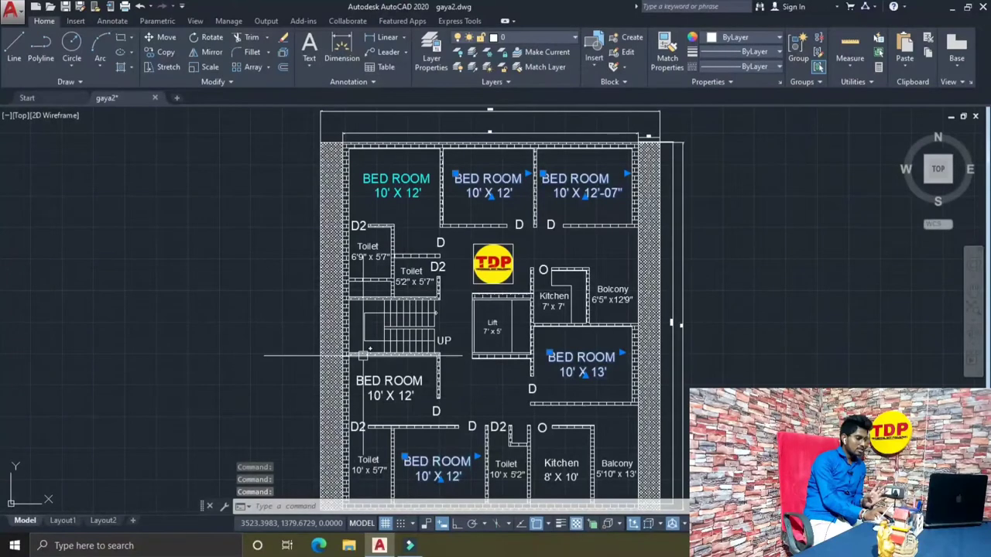
click(388, 381)
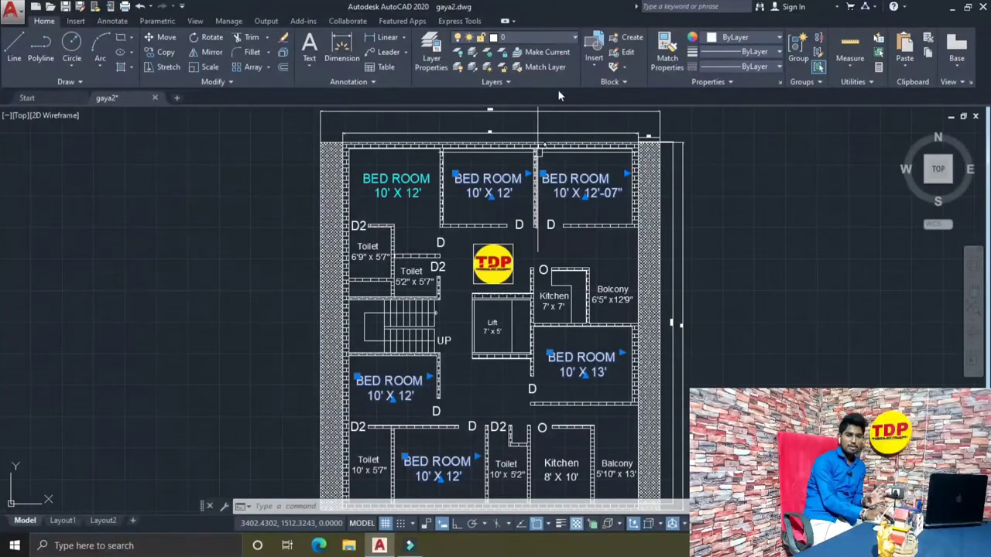
click(559, 37)
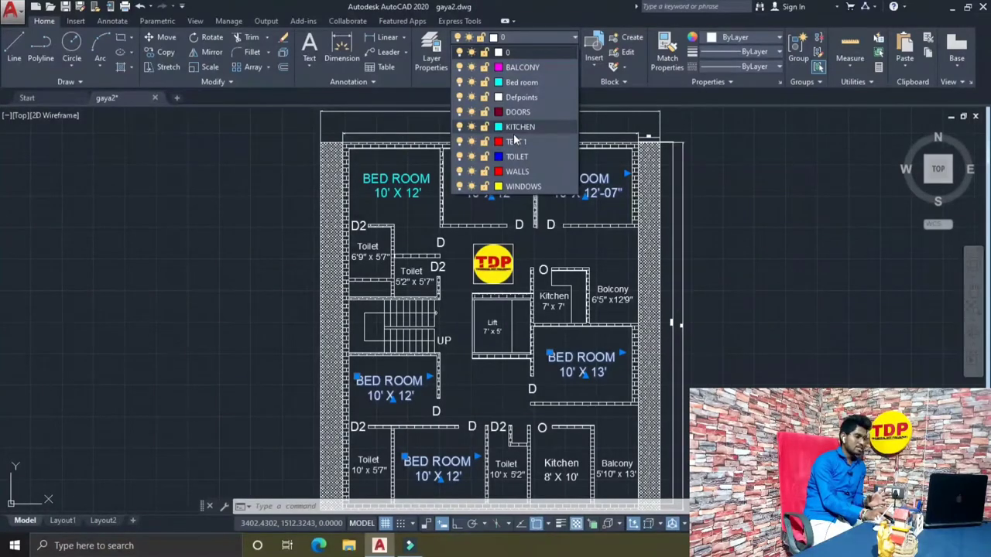
click(526, 82)
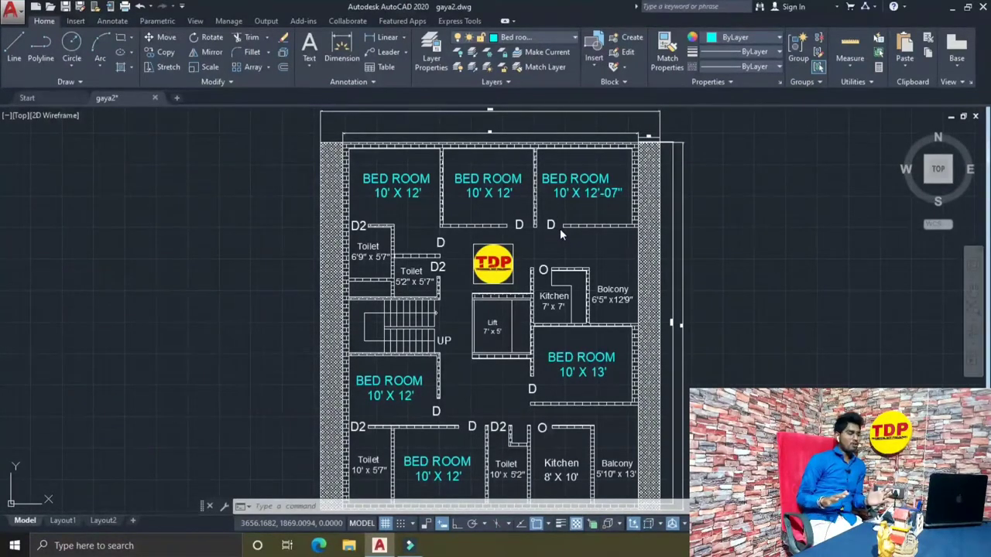
click(593, 292)
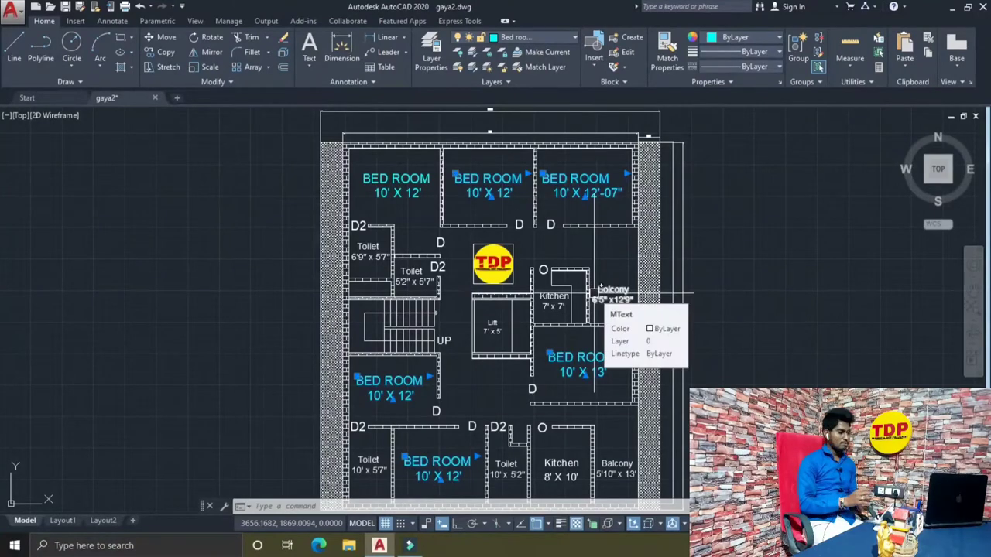
key(Escape)
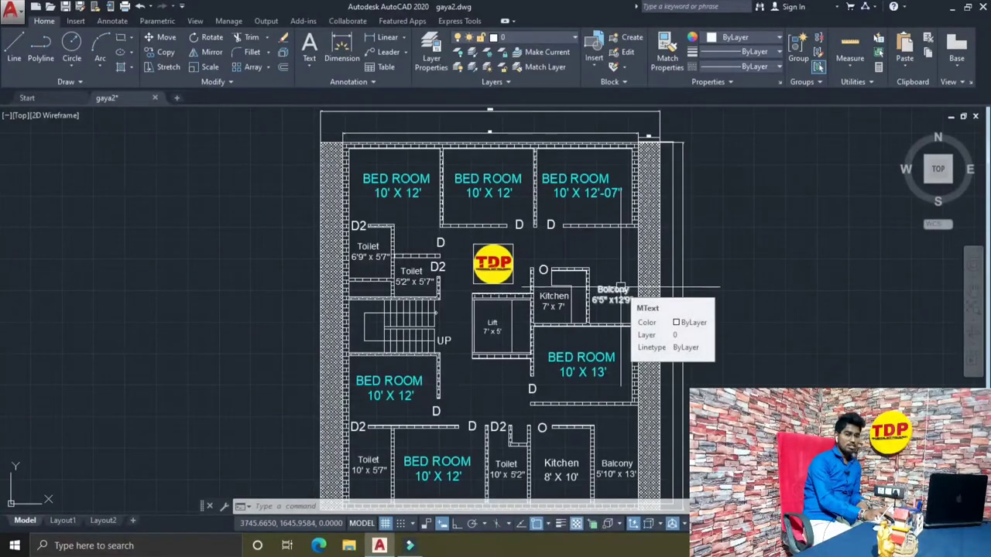
Select the upper and lower Balcony labels and assign them to the BALCONY layer.
click(619, 289)
click(616, 463)
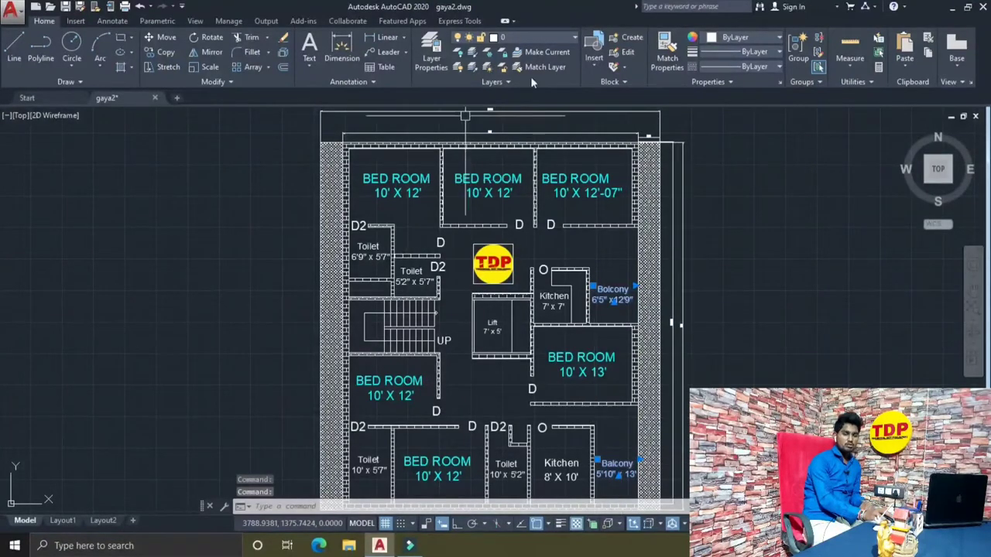
click(567, 37)
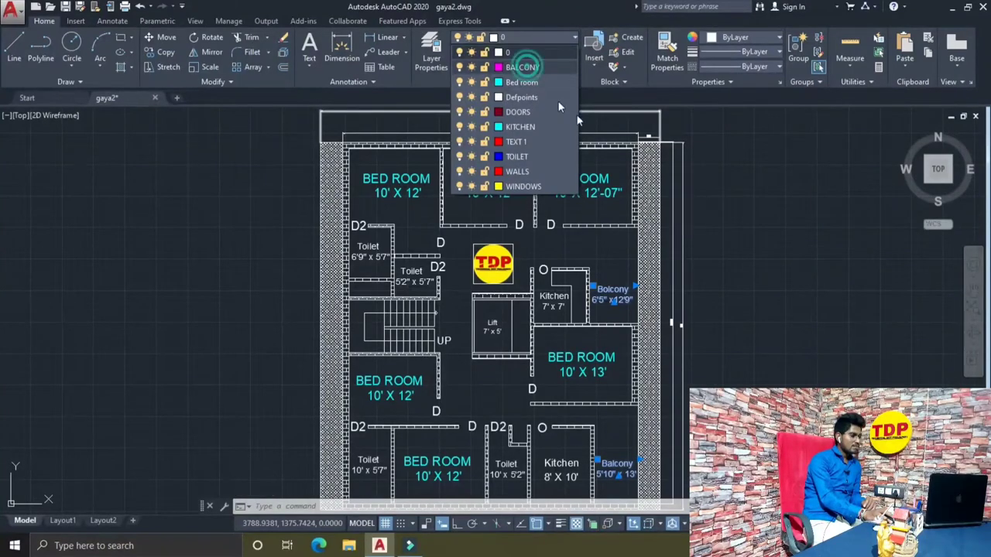
click(522, 67)
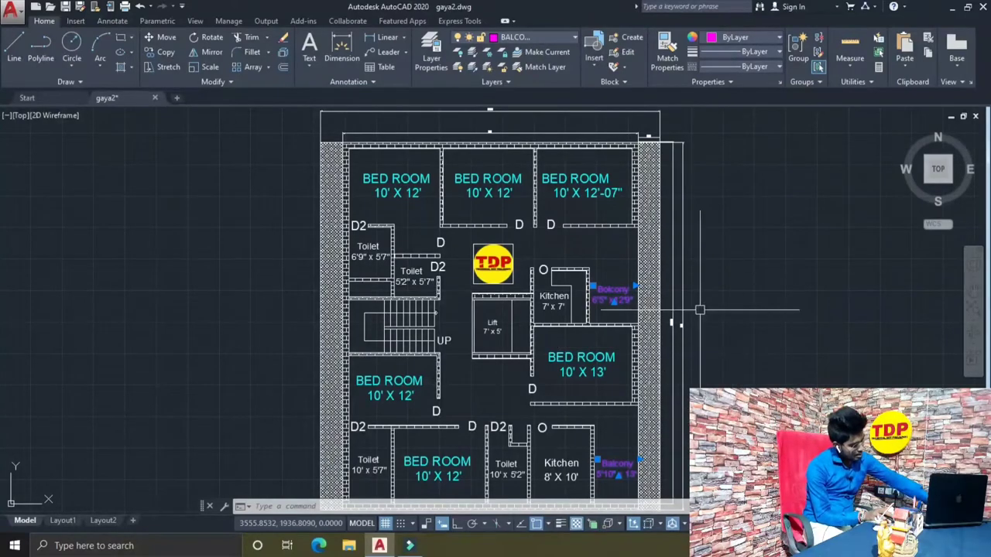
key(Escape)
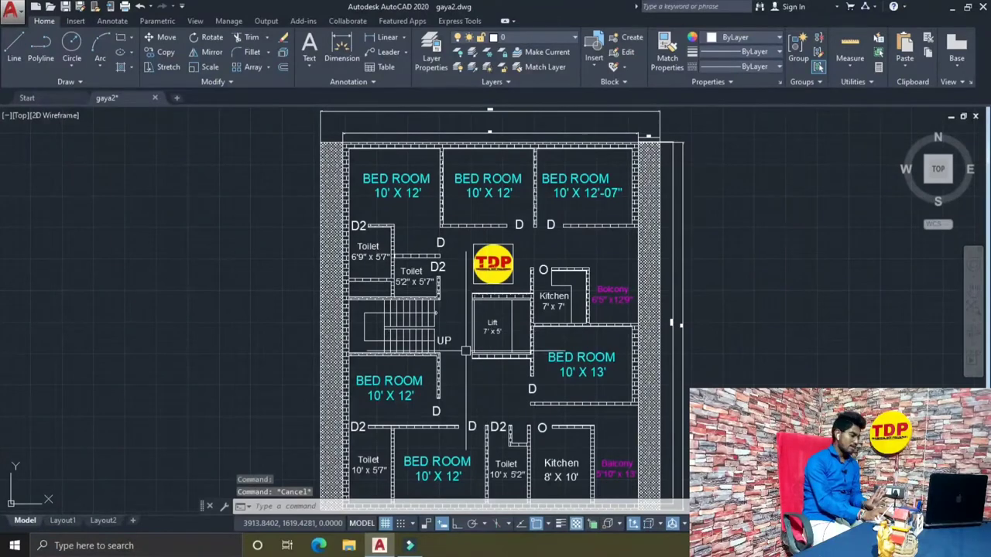
middle_drag(465, 350, 514, 240)
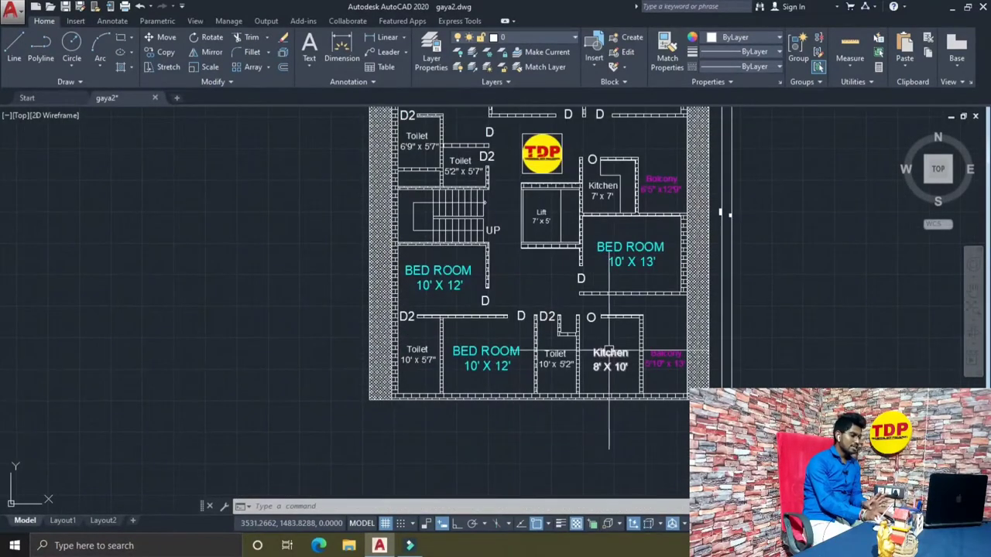
Assign the Kitchen label to the KITCHEN layer, then select the upper and lower Kitchen labels.
click(609, 353)
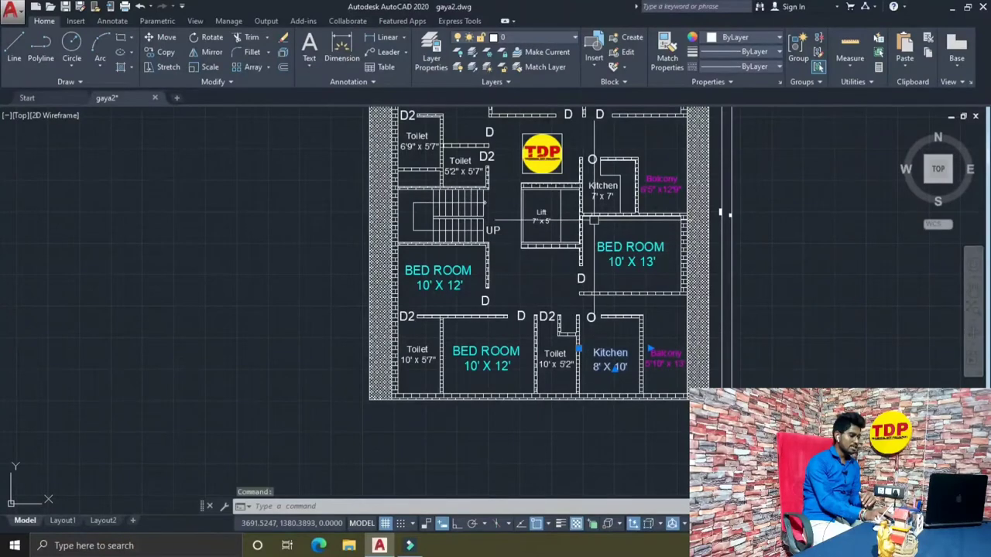
middle_drag(504, 170, 490, 266)
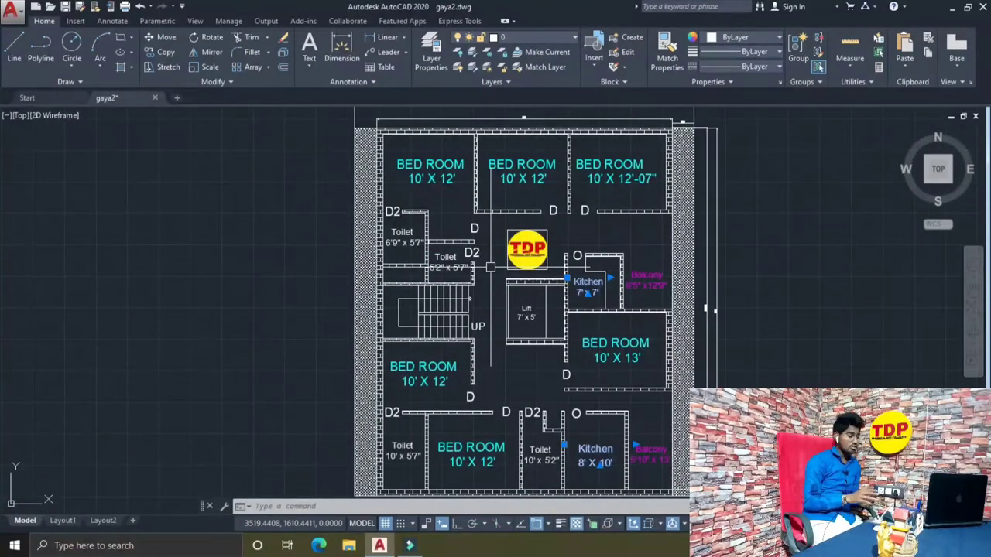
click(534, 38)
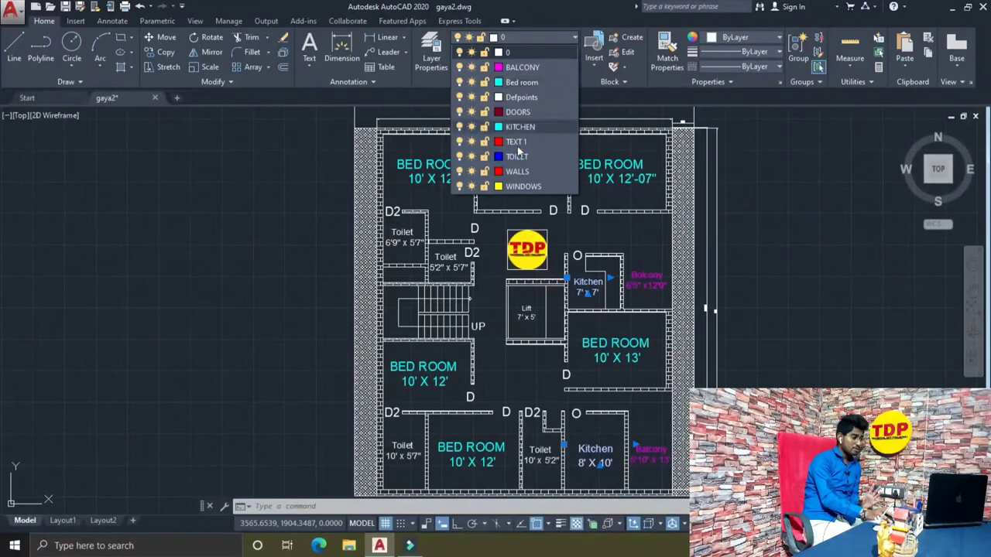
click(523, 186)
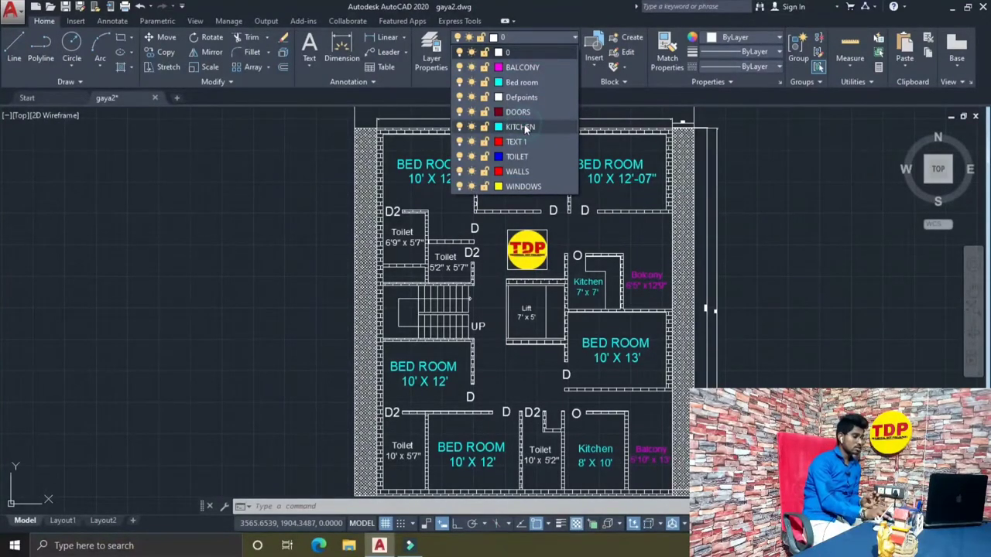
click(520, 126)
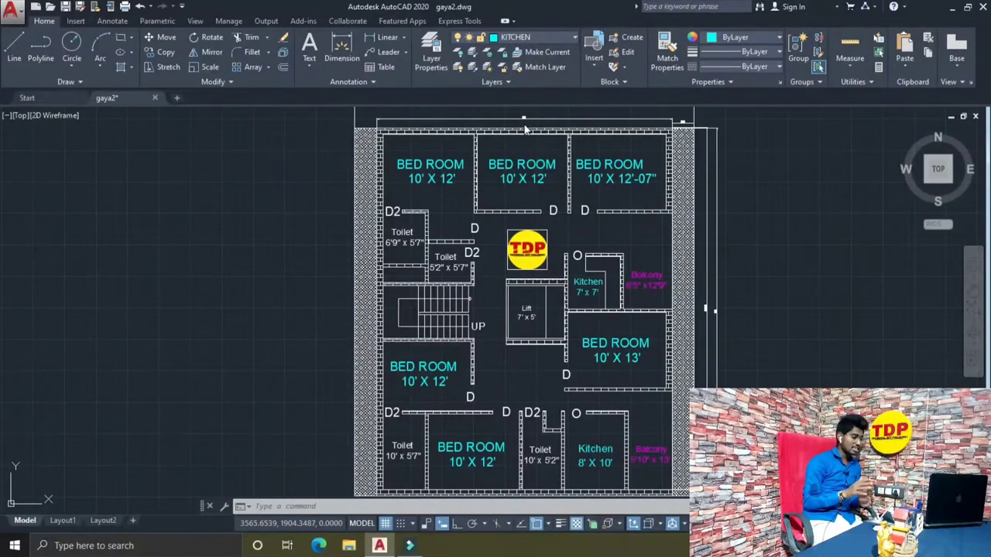
click(588, 283)
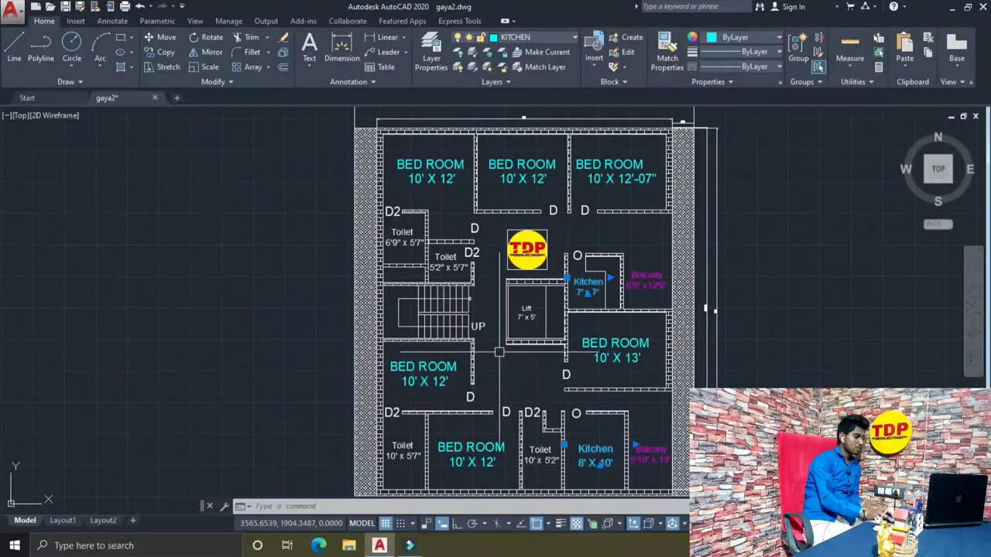
click(541, 452)
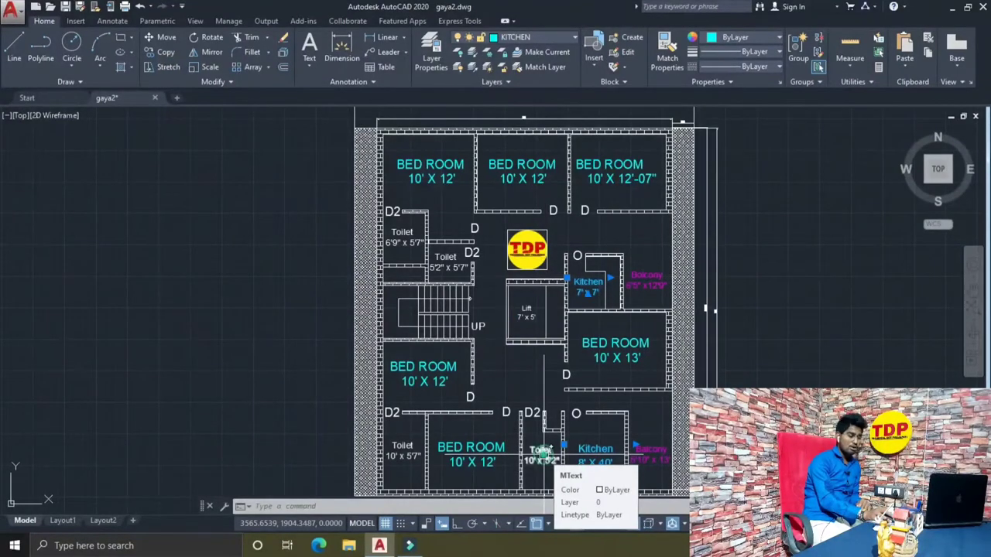
Add three toilet labels to the selection and move them all onto the blue TOILET layer.
click(403, 450)
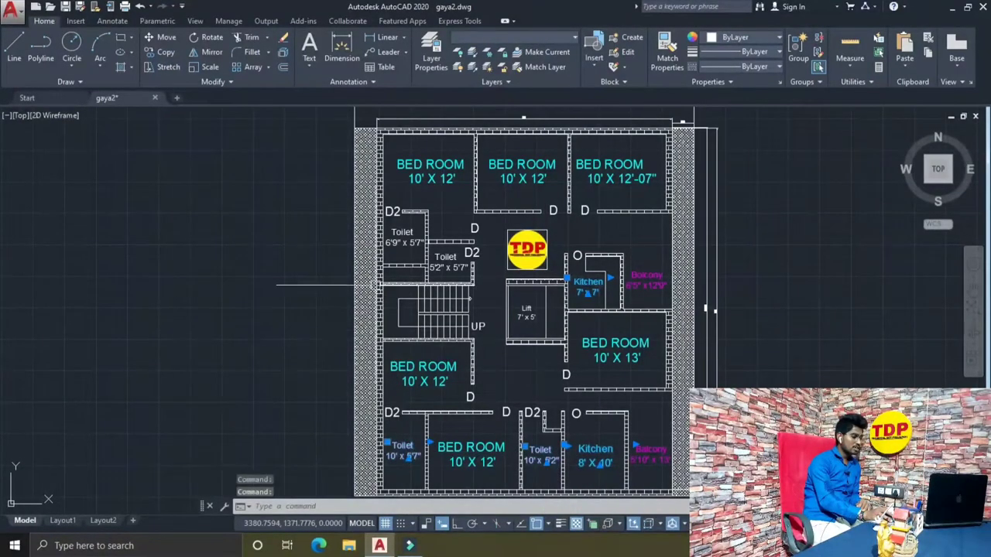
click(402, 232)
click(447, 262)
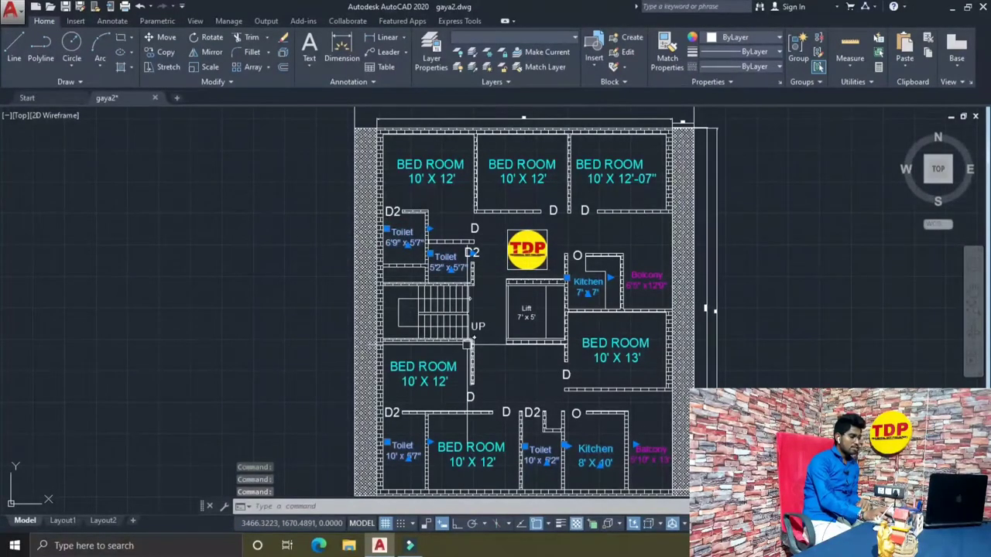
click(533, 37)
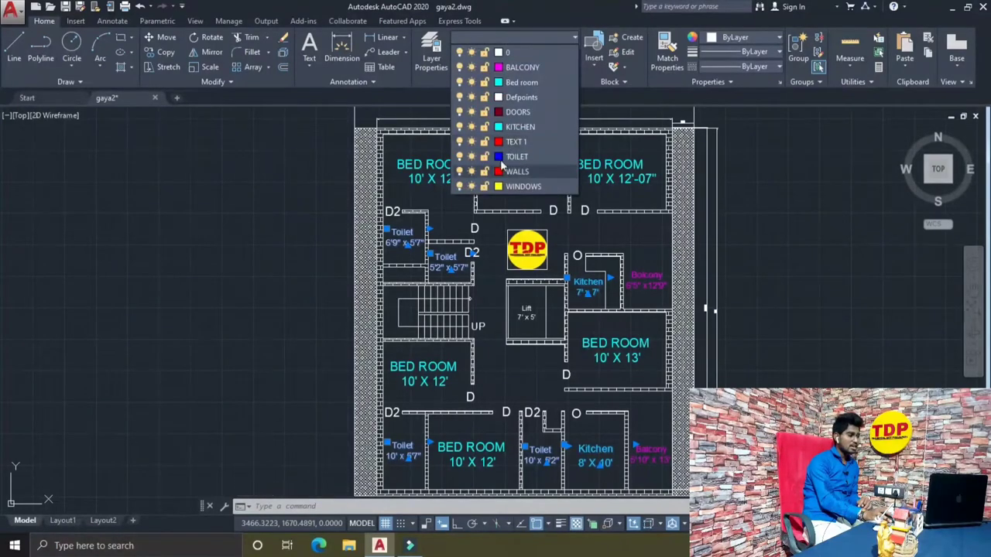
click(511, 156)
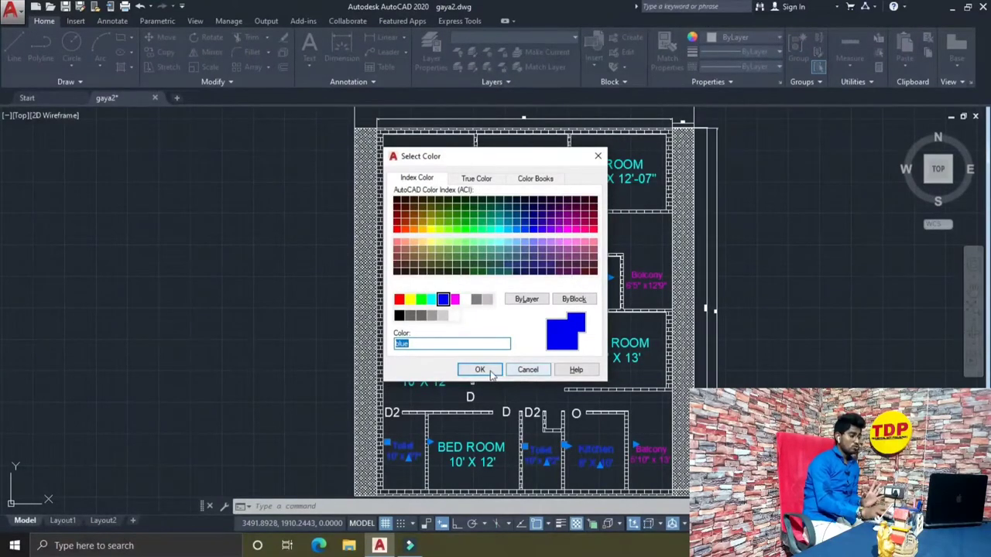
key(Return)
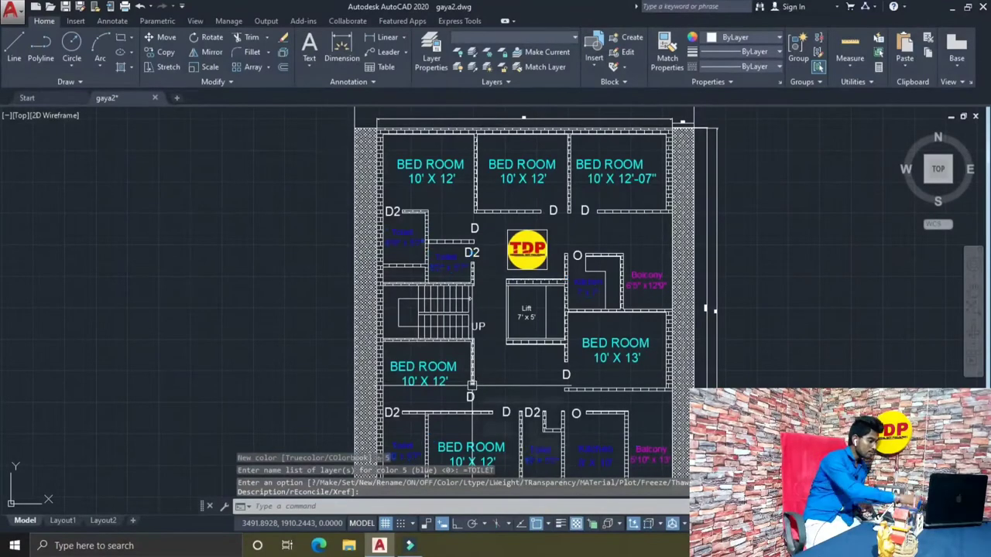
key(Escape)
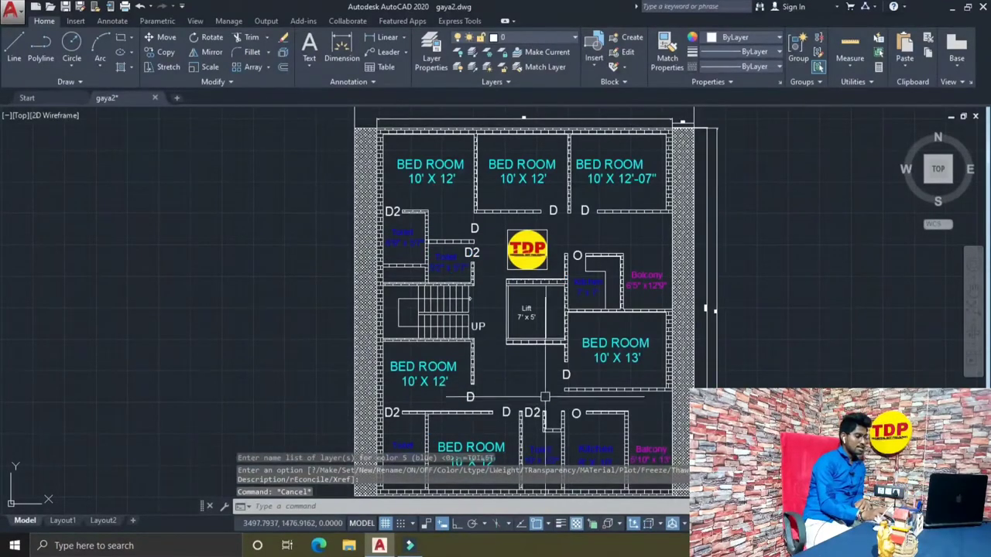
middle_drag(544, 392, 560, 356)
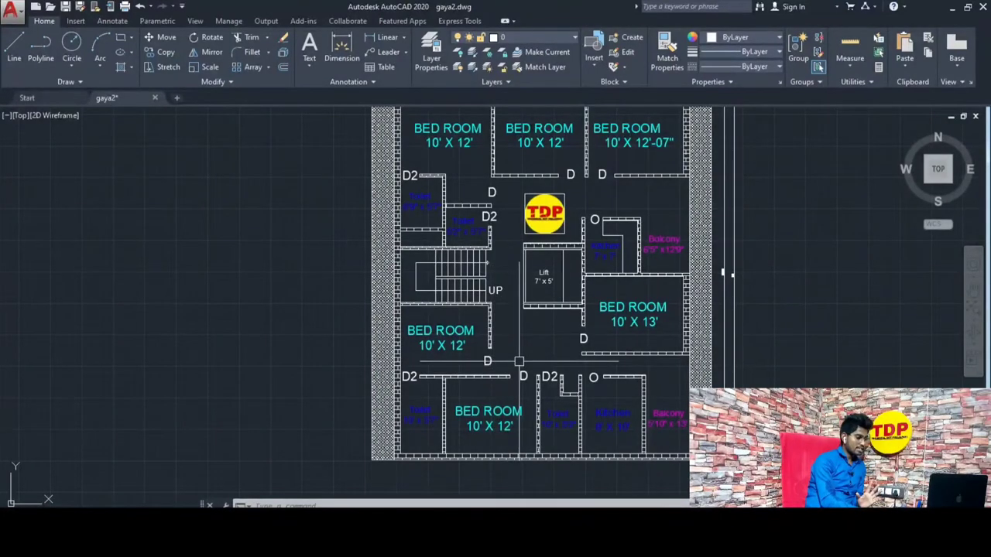
Select all the D, D2 and O door labels across the floor plan.
click(408, 376)
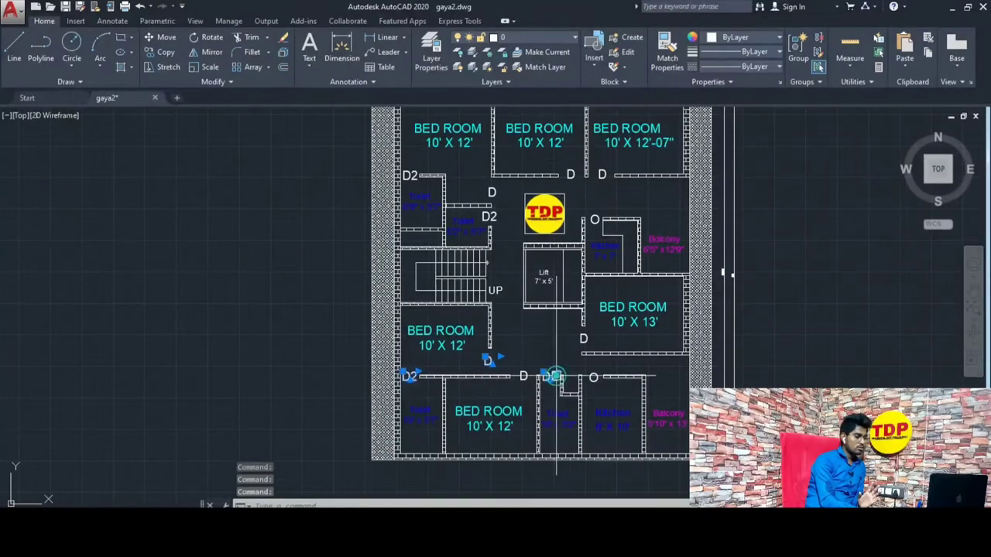
click(522, 375)
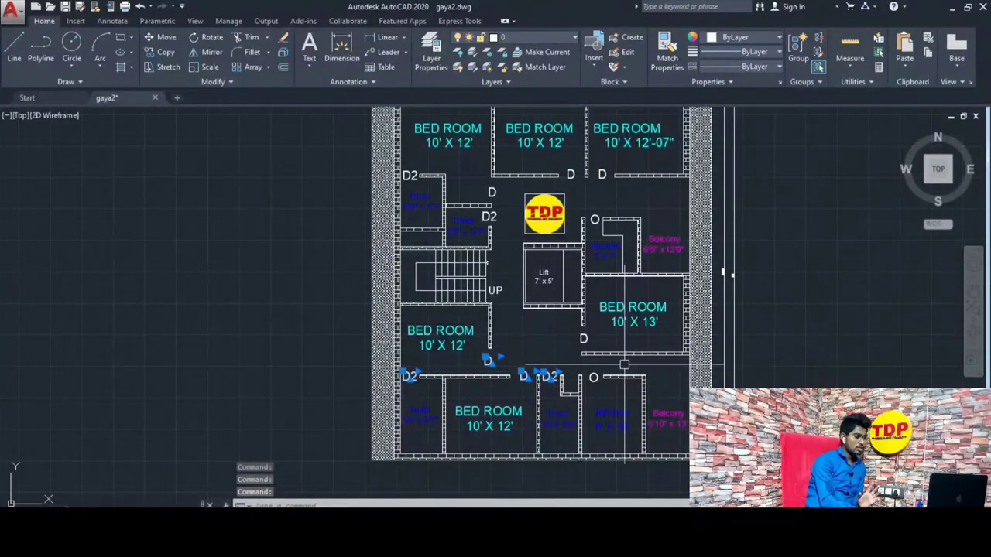
click(593, 377)
click(582, 338)
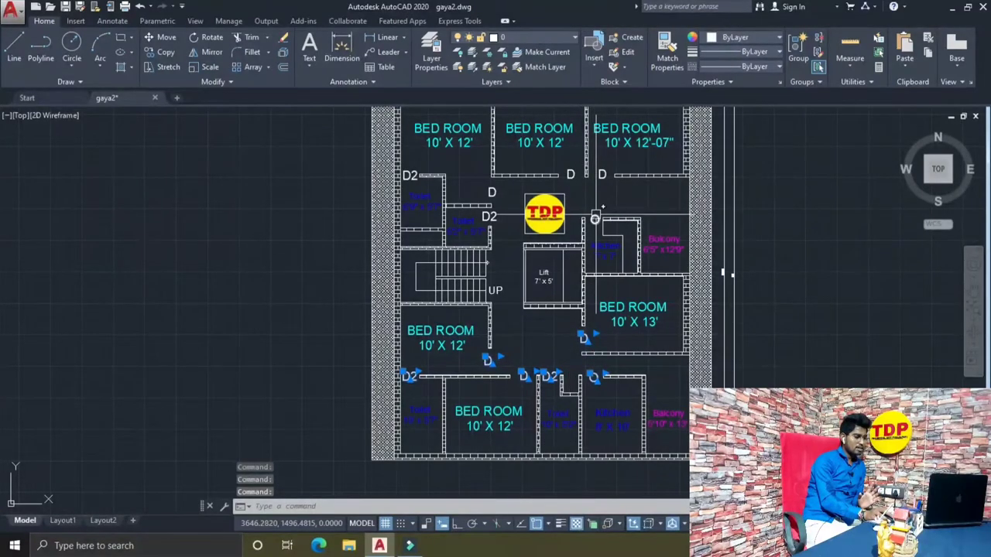
click(594, 220)
click(603, 174)
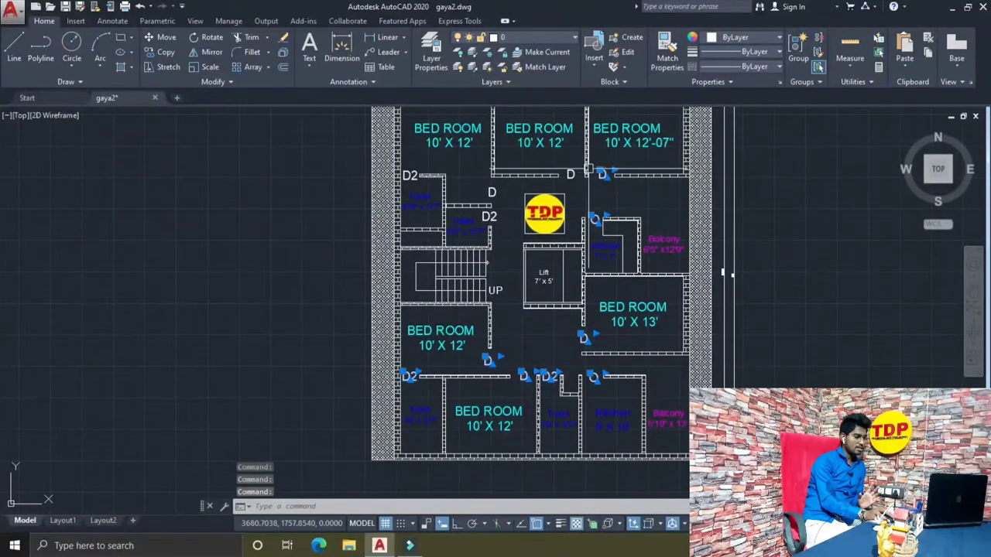
click(571, 174)
click(409, 176)
click(491, 192)
click(489, 216)
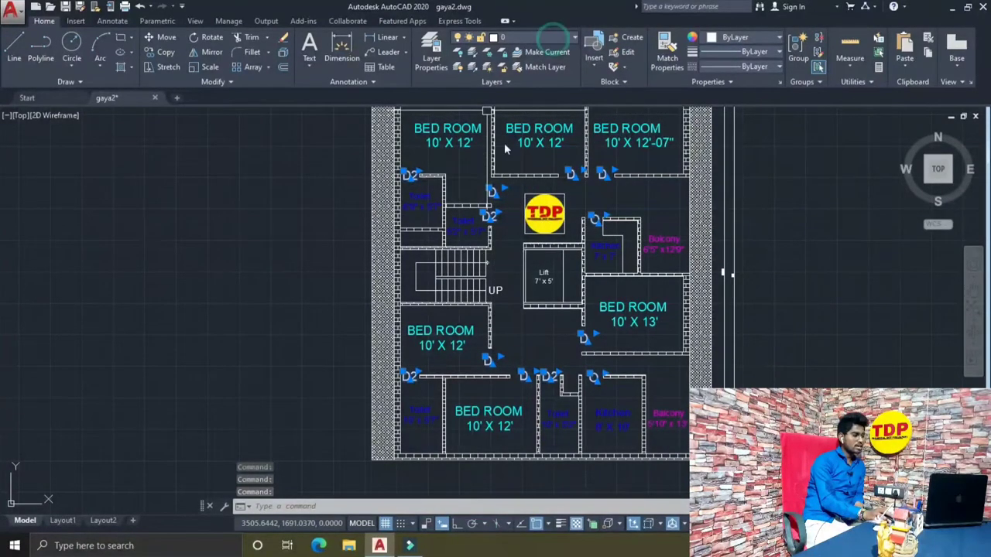
Assign the selected door labels to the DOORS layer and clear the selection.
click(542, 38)
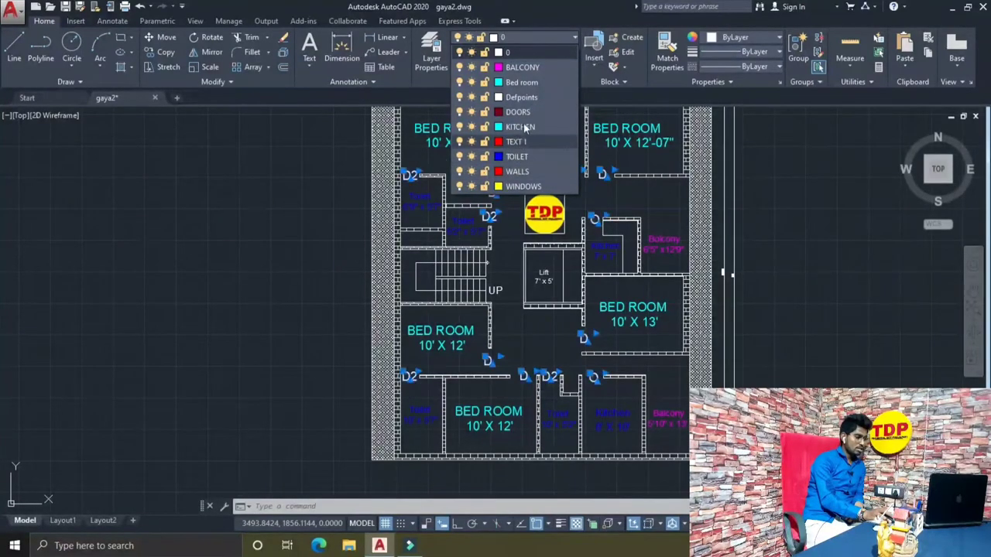
click(524, 112)
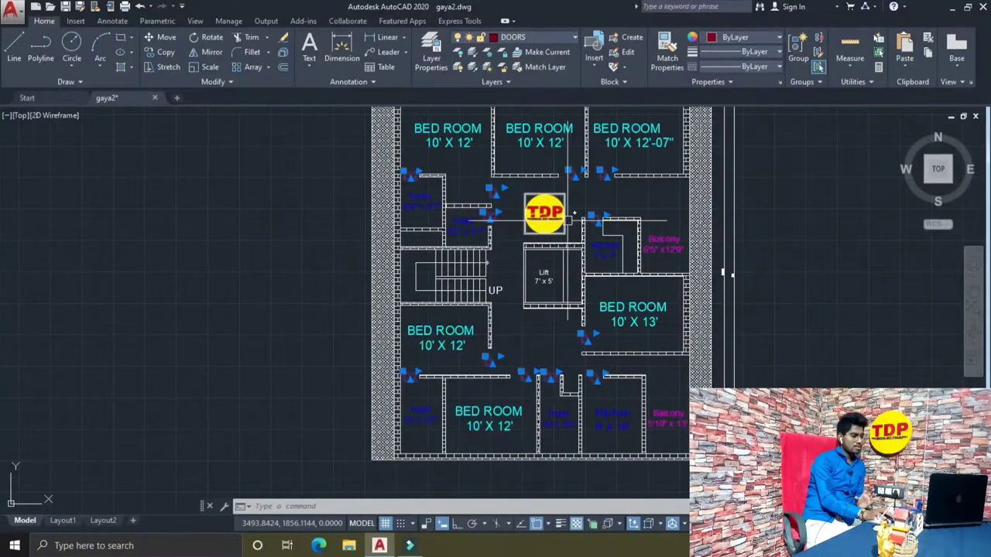
key(Escape)
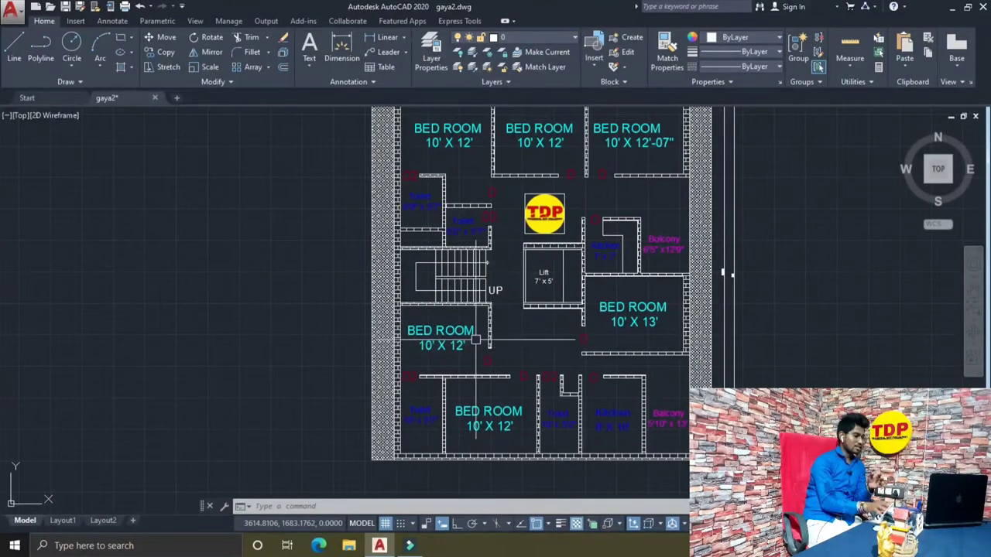
middle_drag(408, 218, 404, 255)
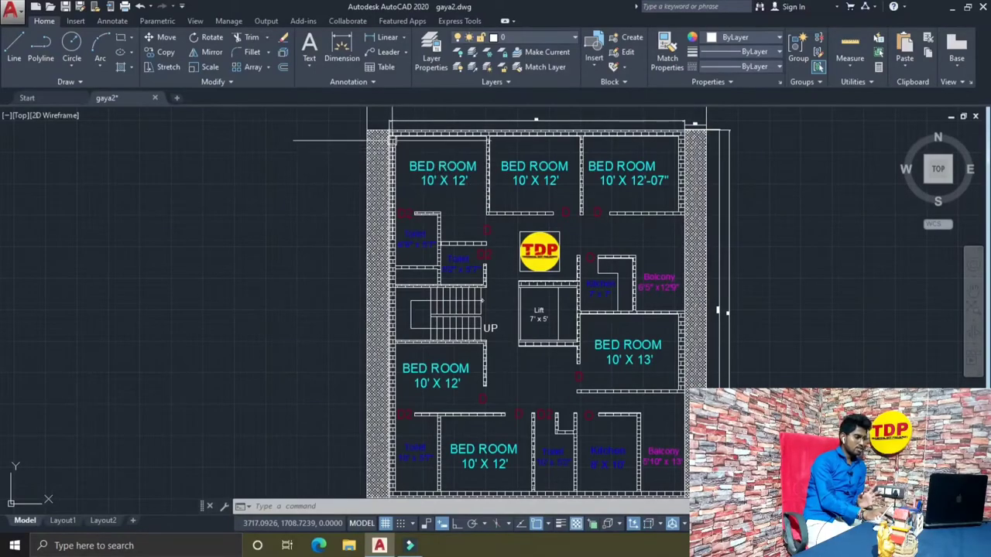
scroll(390, 143, up, 4)
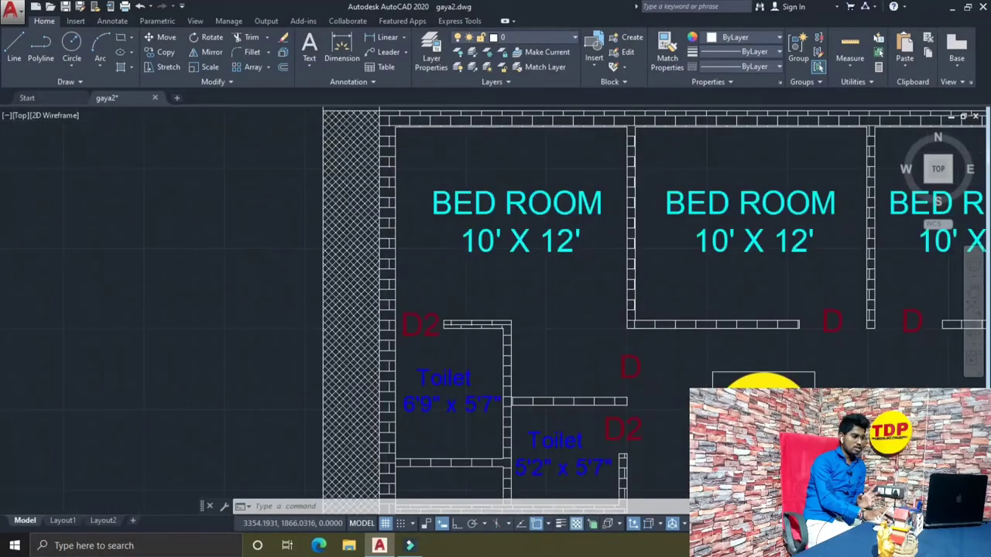
scroll(385, 179, up, 2)
scroll(385, 180, down, 2)
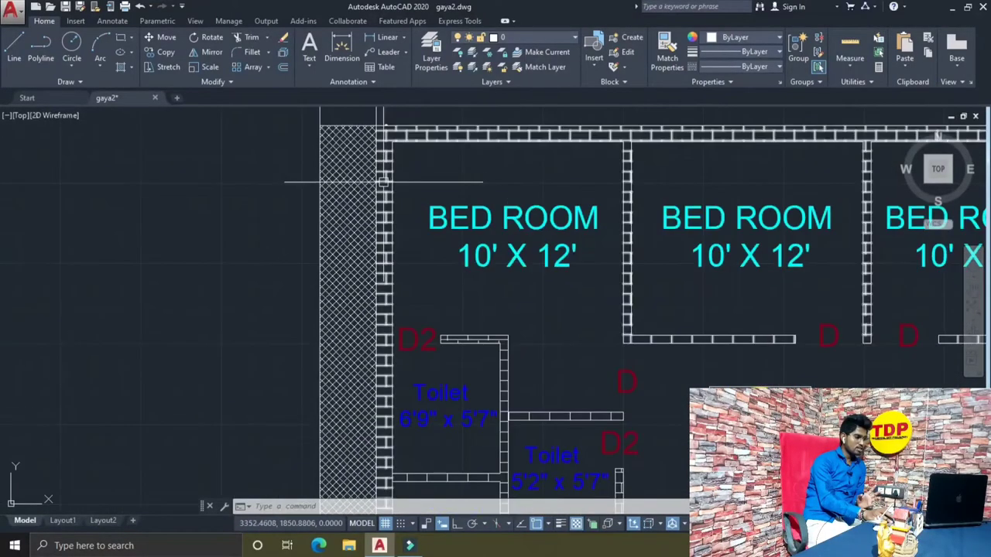
scroll(379, 182, down, 2)
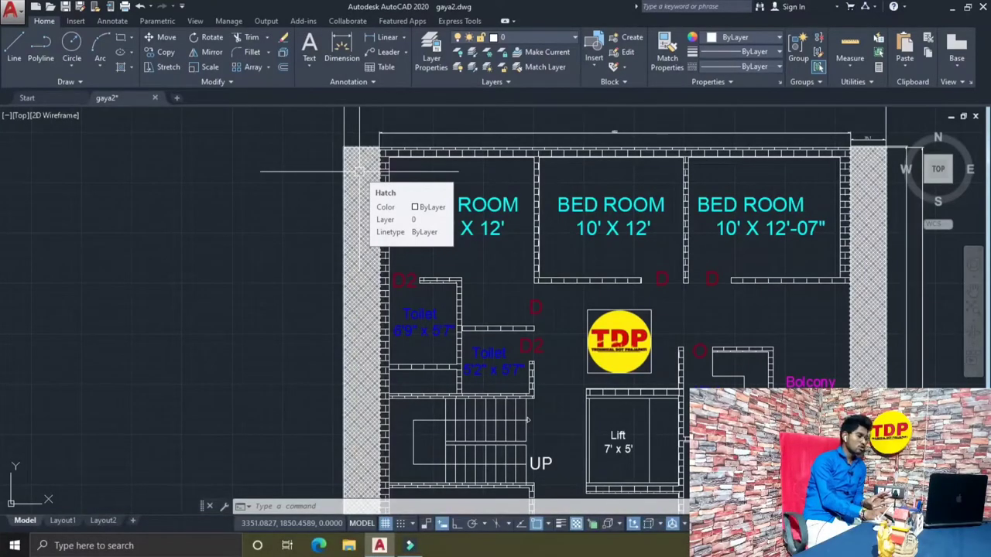
Change the side-wall crosshatch strips' hatch colour from blue to Yellow.
click(359, 172)
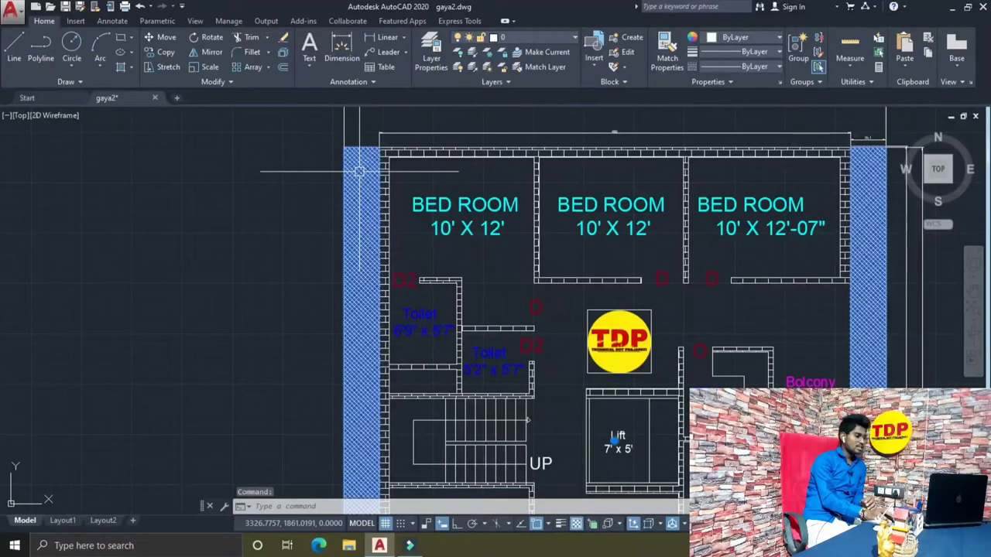
click(360, 182)
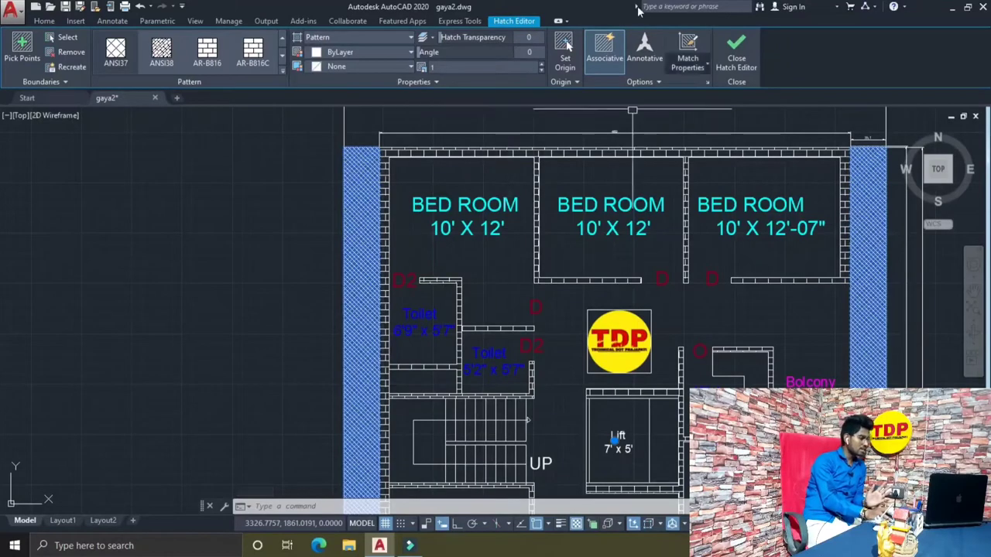
click(350, 52)
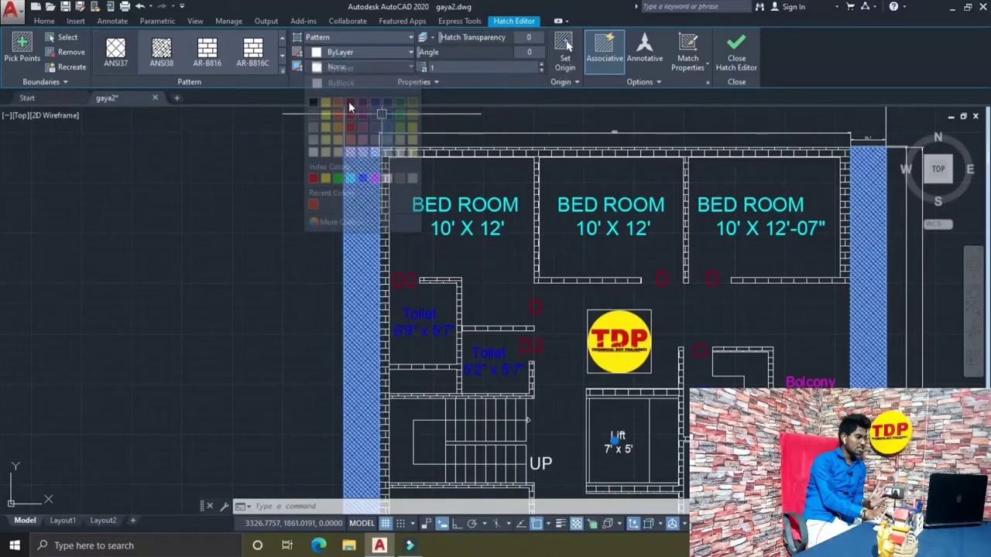
click(325, 178)
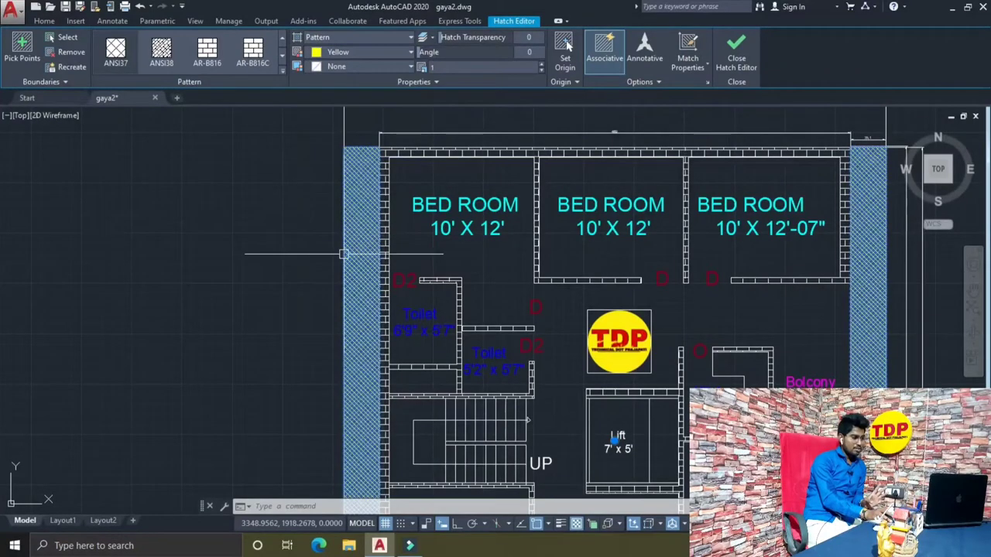
key(Escape)
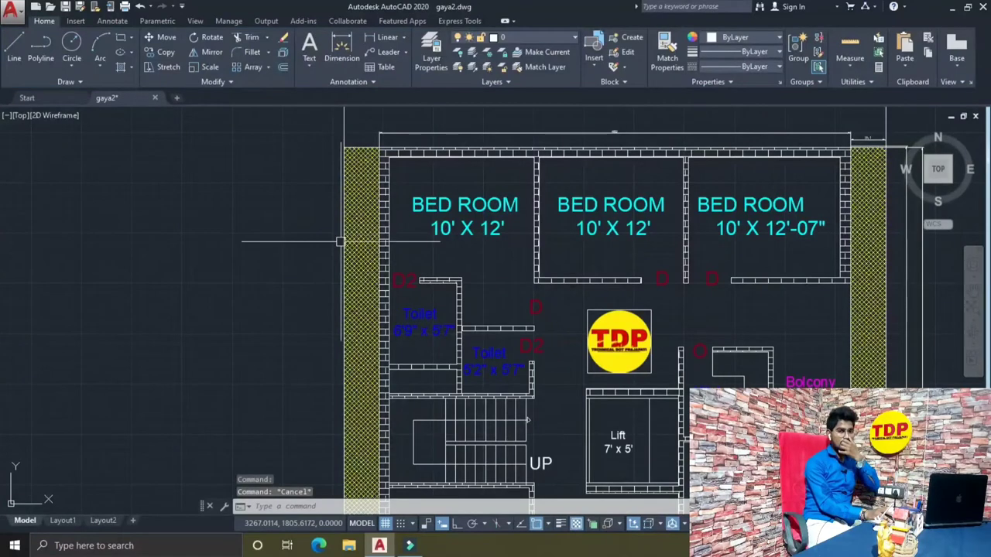
scroll(383, 165, up, 2)
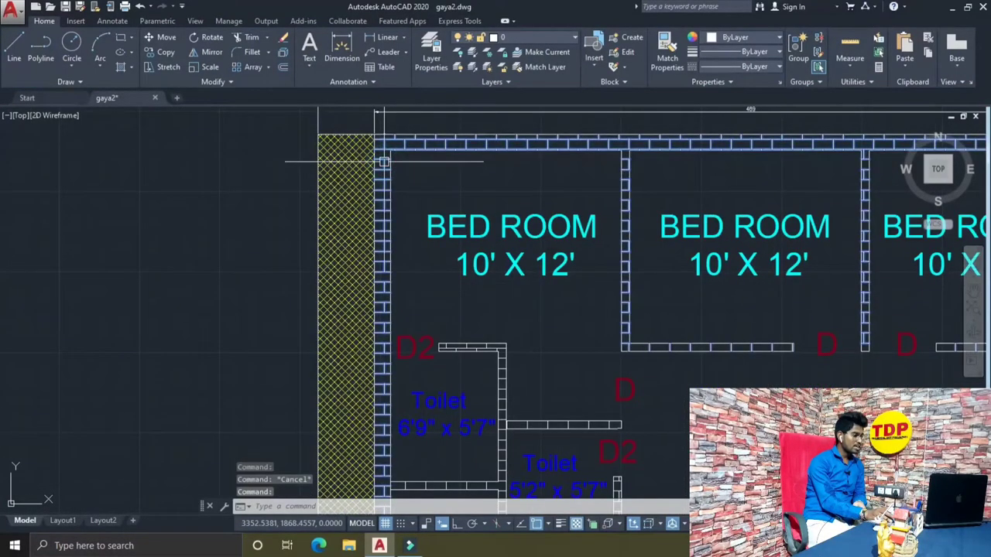
click(377, 193)
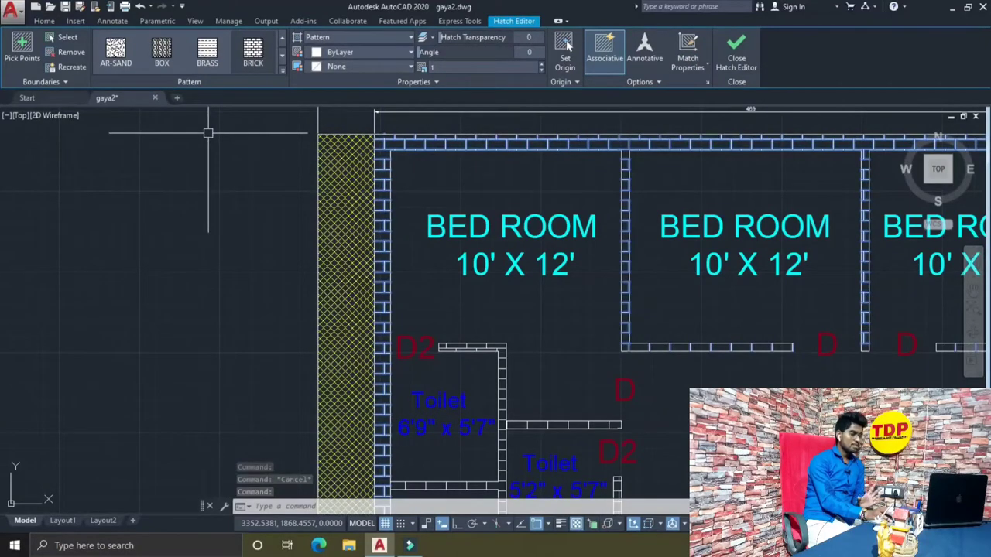
click(364, 52)
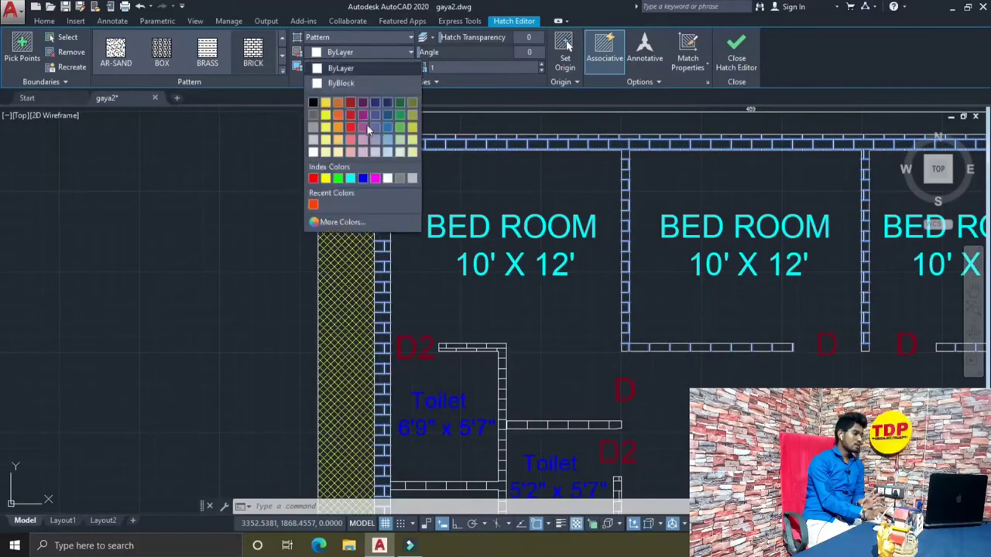
click(313, 179)
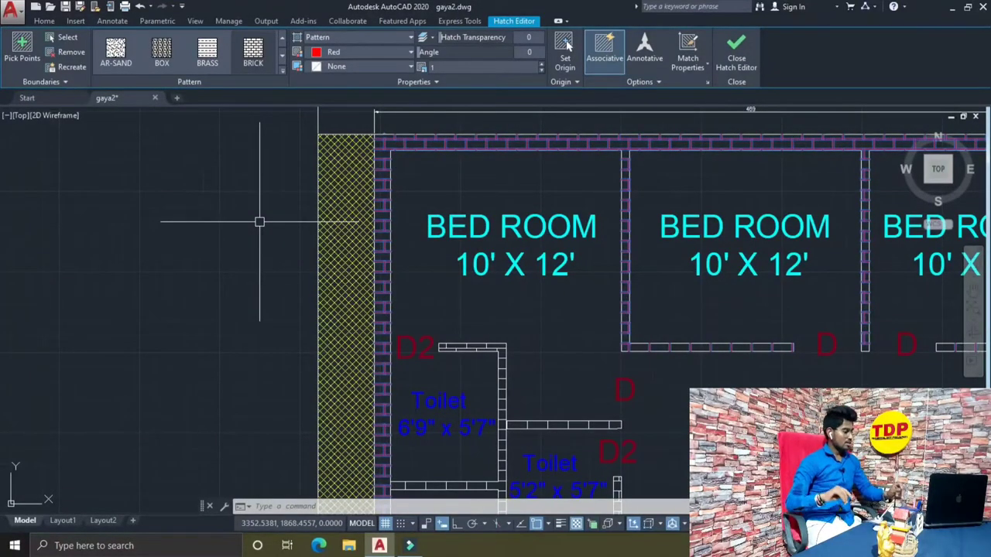
key(Escape)
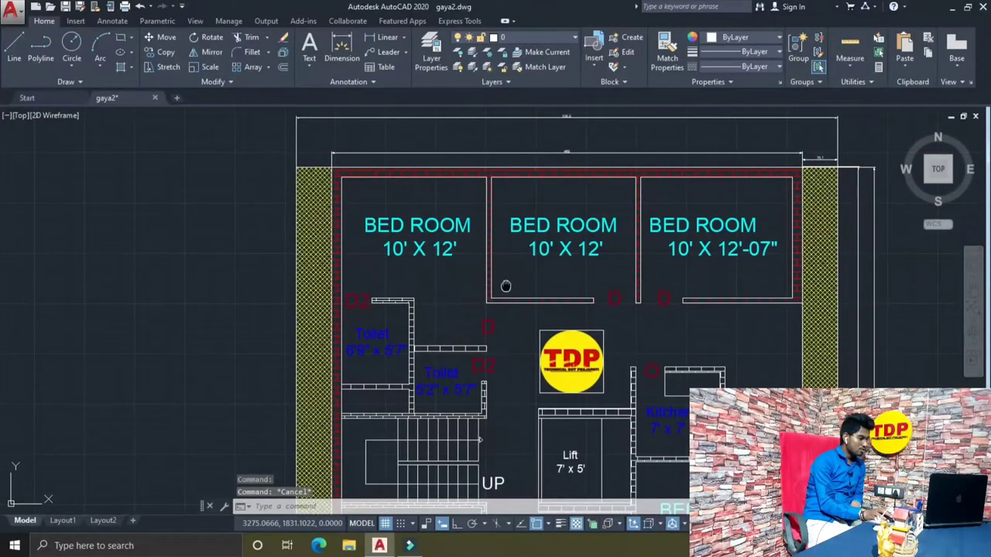
middle_drag(505, 285, 470, 264)
Select the inner and outer top and right-side dimension lines.
scroll(470, 265, down, 2)
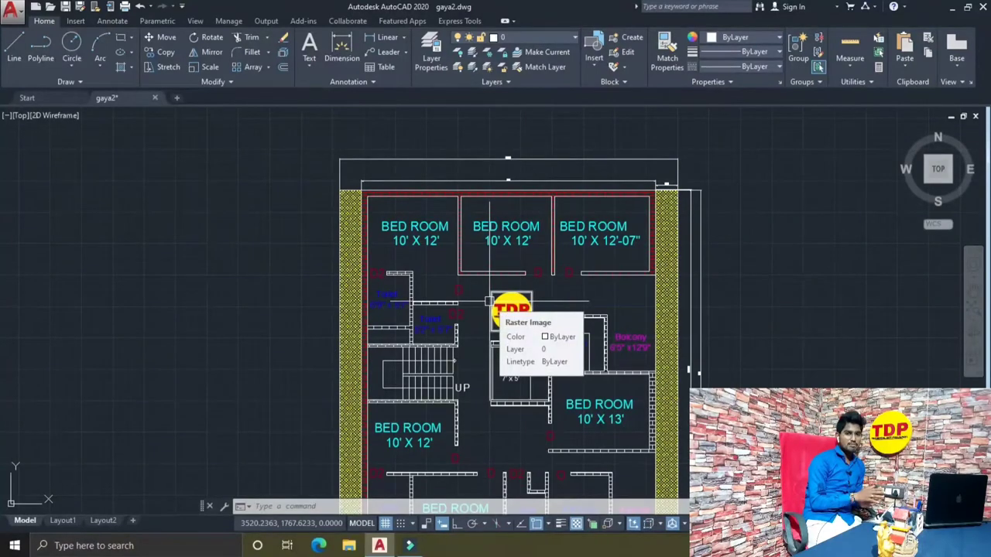
scroll(530, 181, up, 2)
click(527, 187)
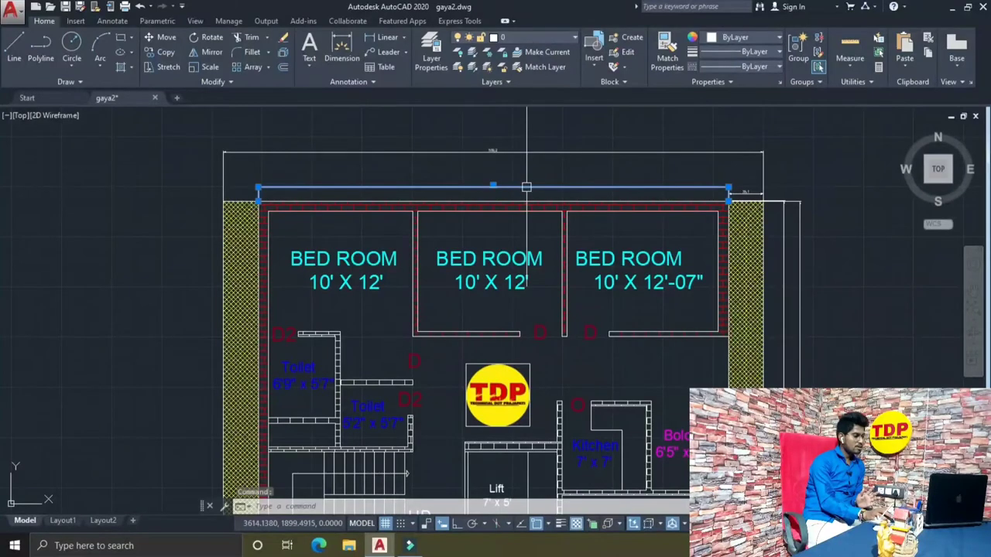
click(573, 154)
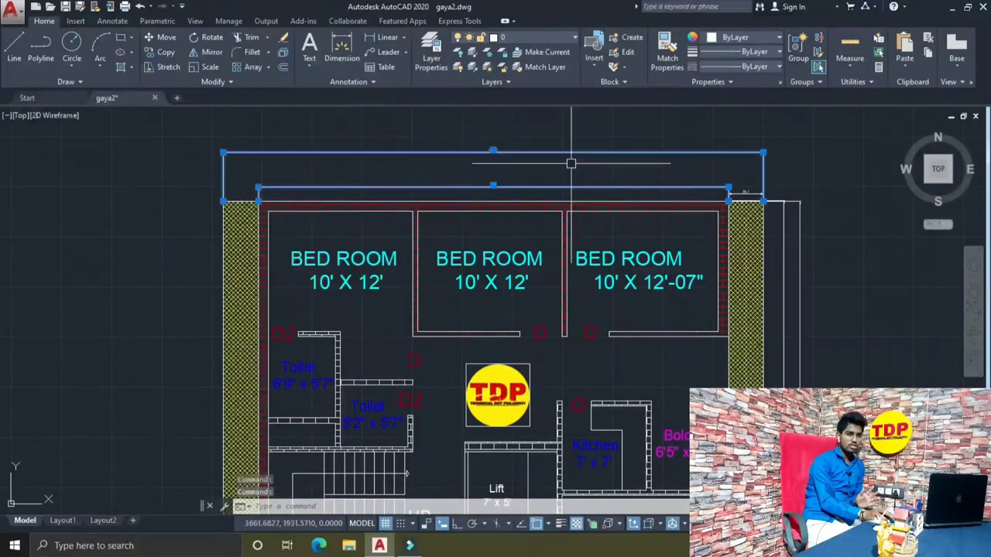
click(785, 219)
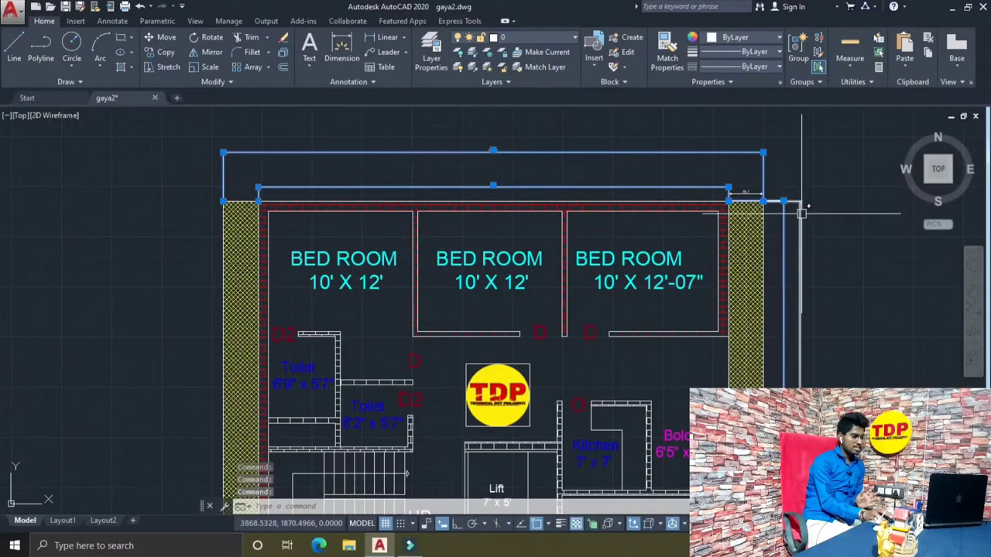
click(799, 211)
Put the four selected dimension lines on the TEXT 1 layer.
scroll(744, 192, up, 2)
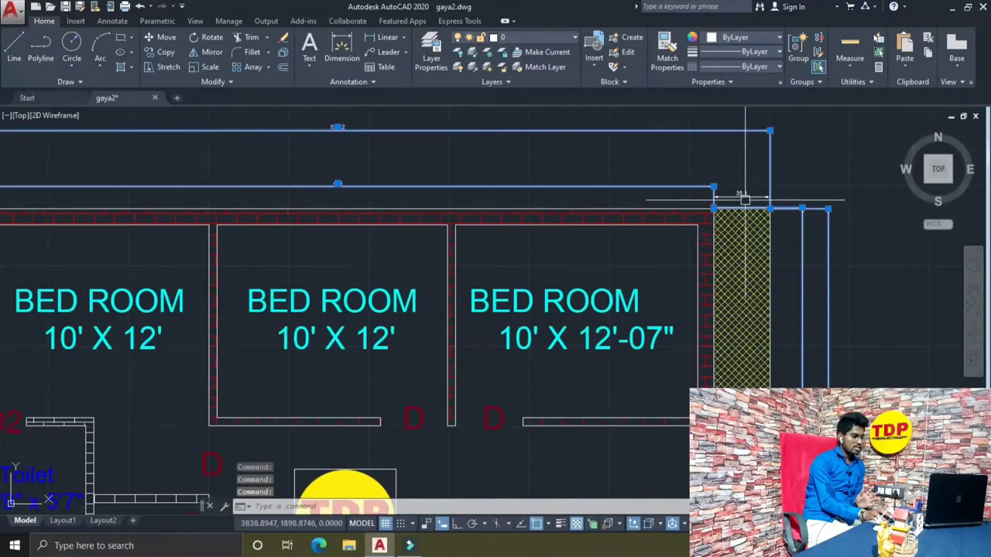
scroll(666, 227, down, 2)
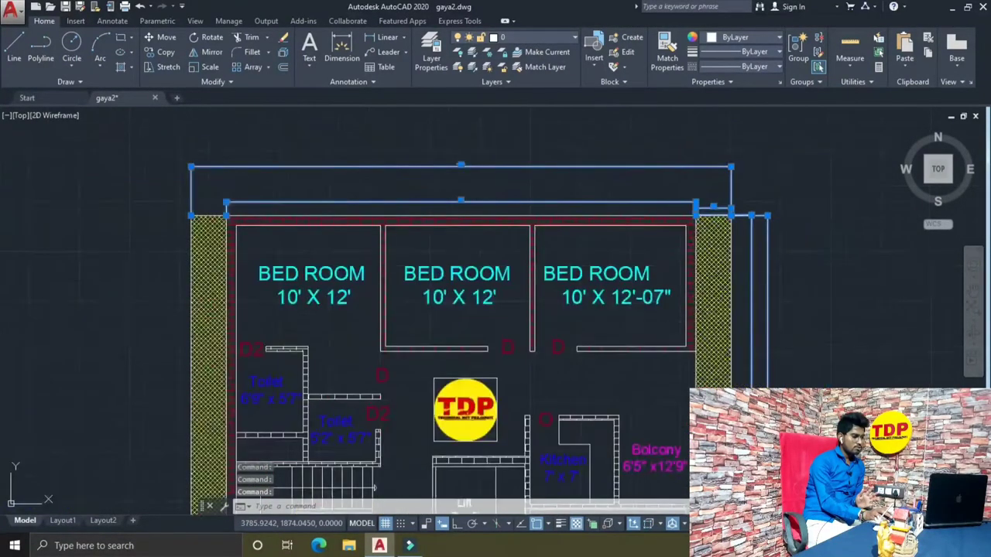
mouse_move(522, 339)
middle_down()
mouse_move(566, 222)
mouse_move(585, 314)
middle_up()
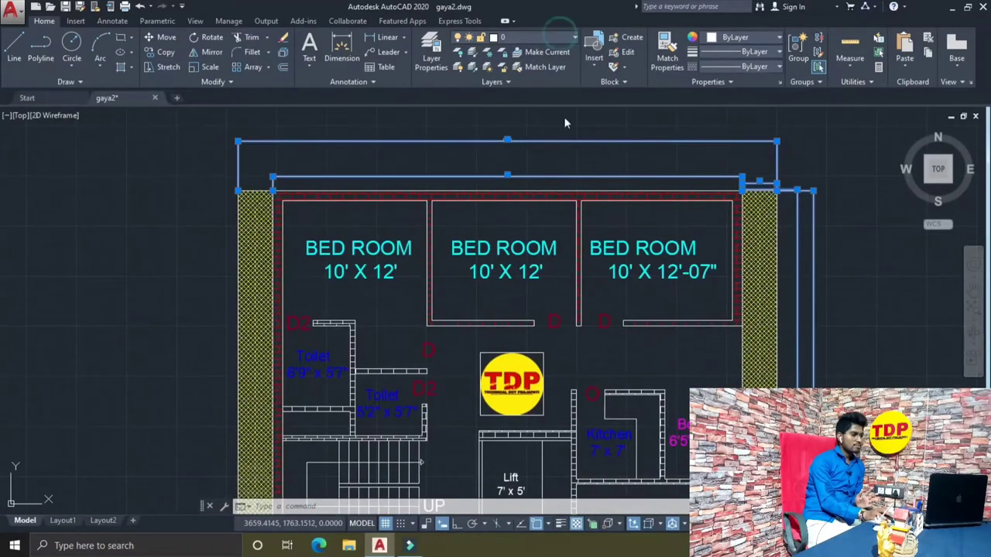
click(541, 37)
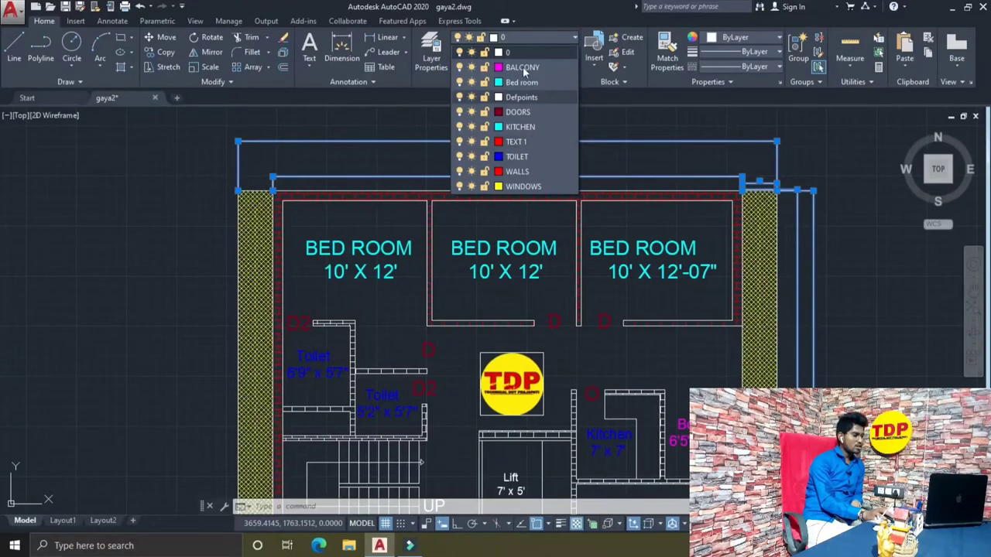
click(517, 145)
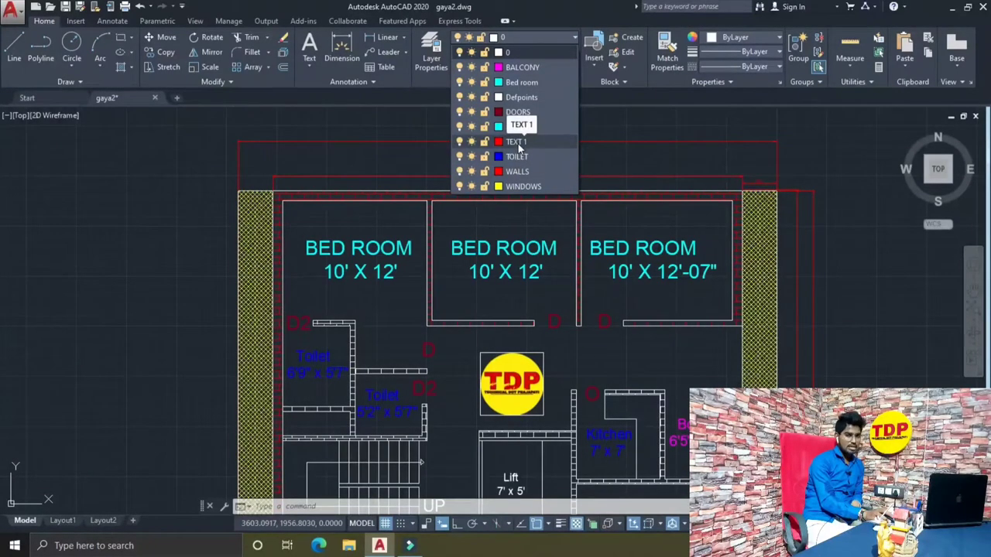
click(517, 142)
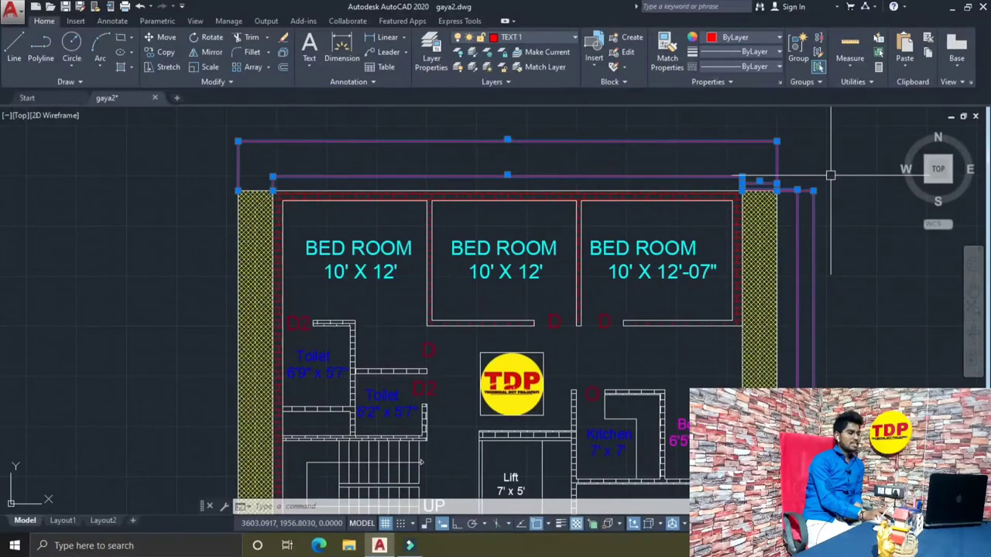
scroll(830, 178, down, 4)
mouse_move(847, 219)
middle_down()
mouse_move(786, 203)
mouse_move(748, 207)
middle_up()
Set the interior wall hatch colour to Red and deselect it.
key(Escape)
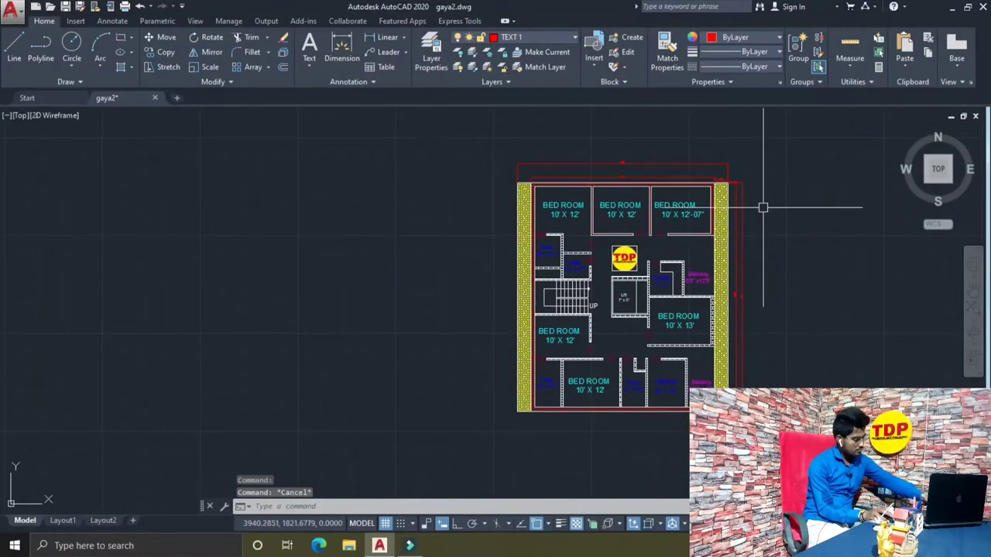
scroll(684, 325, up, 2)
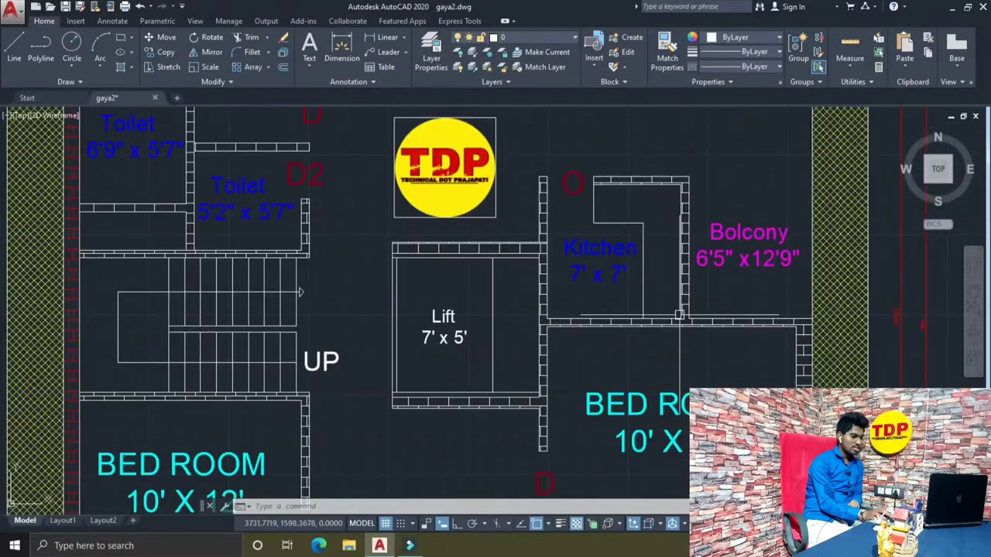
scroll(684, 318, up, 4)
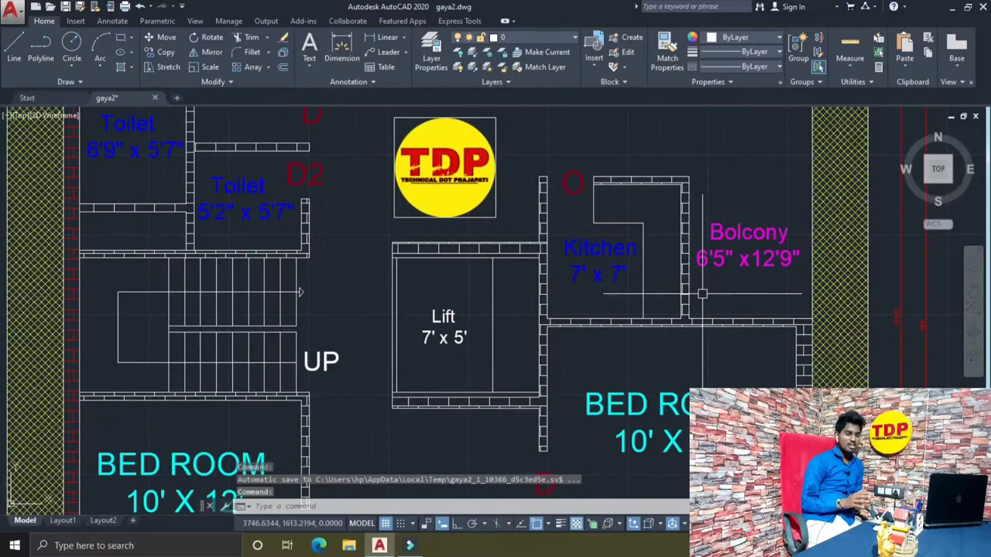
click(685, 237)
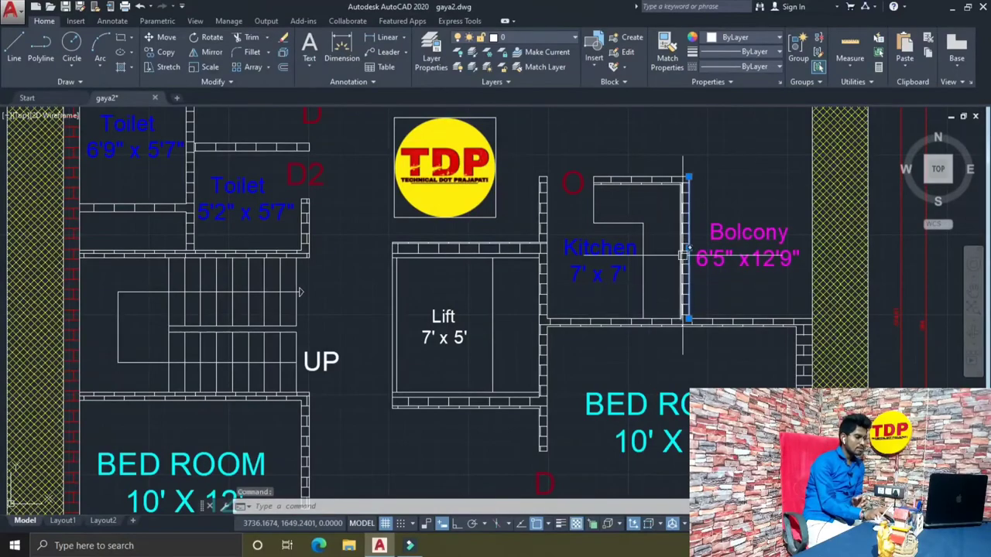
scroll(681, 258, up, 2)
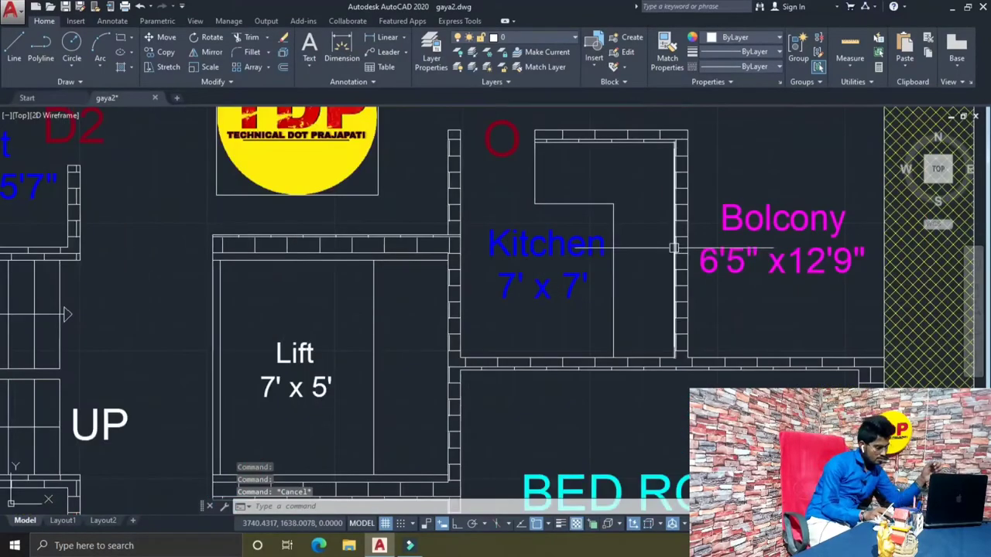
click(921, 294)
scroll(480, 352, down, 3)
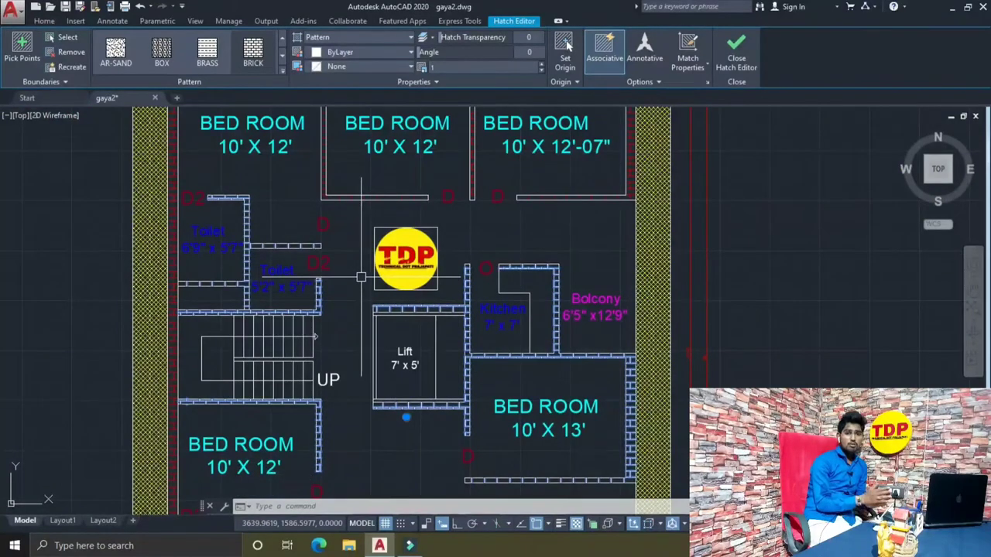
click(371, 52)
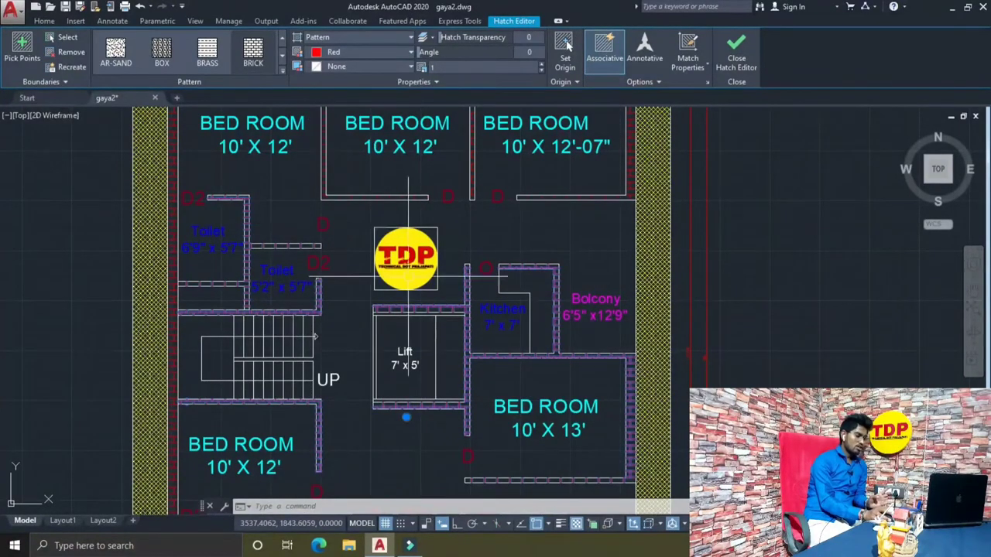
key(Escape)
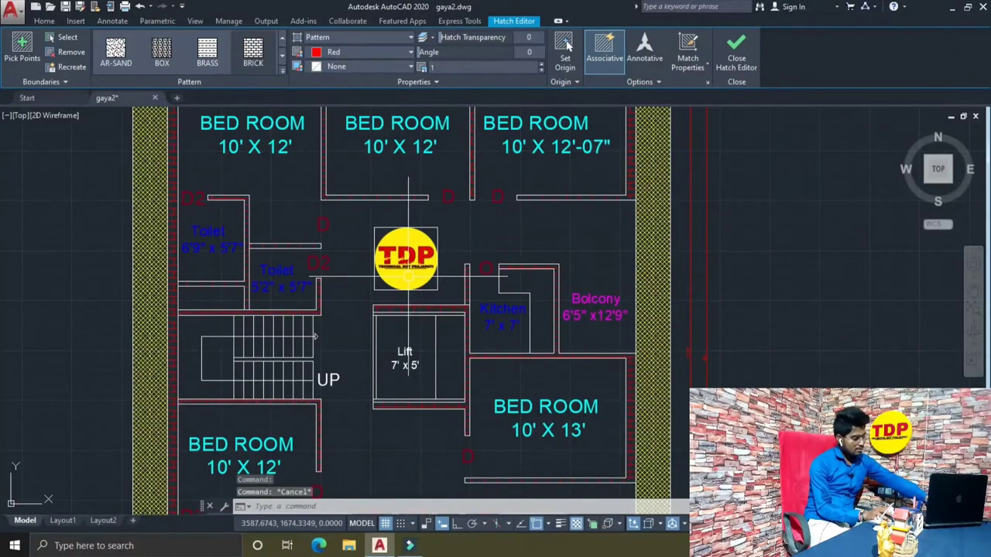
scroll(403, 279, down, 2)
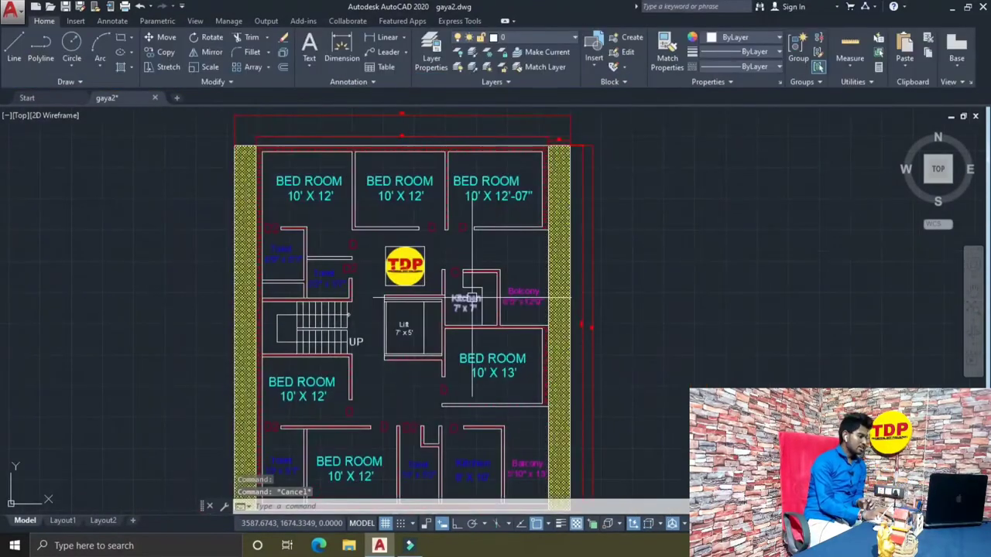
Move the Lift room label onto the WINDOWS layer.
click(406, 332)
scroll(403, 325, up, 3)
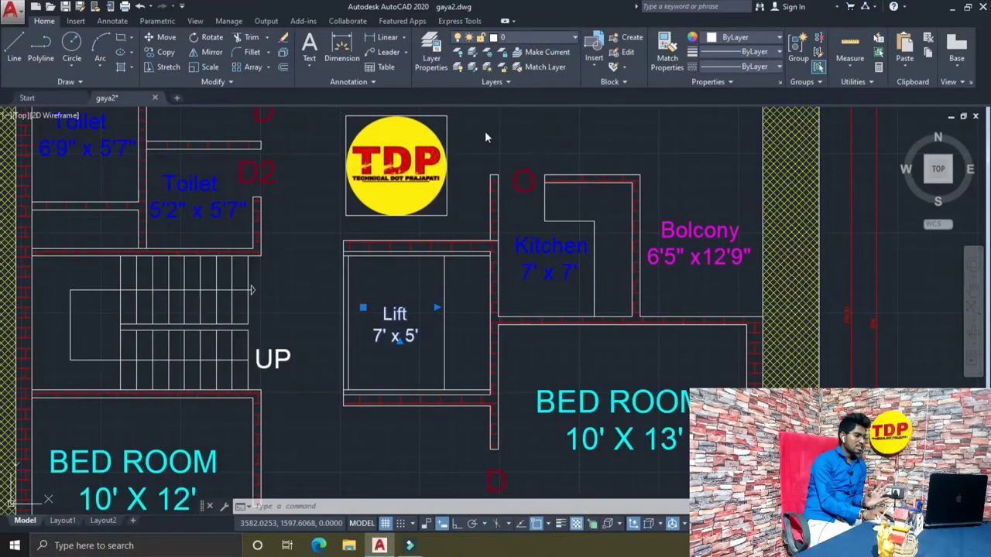
click(511, 37)
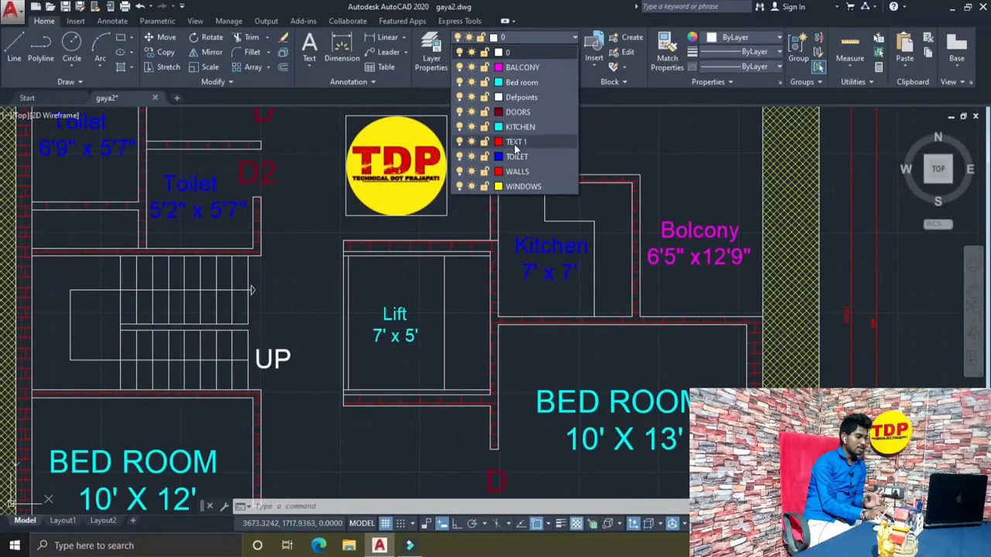
click(513, 186)
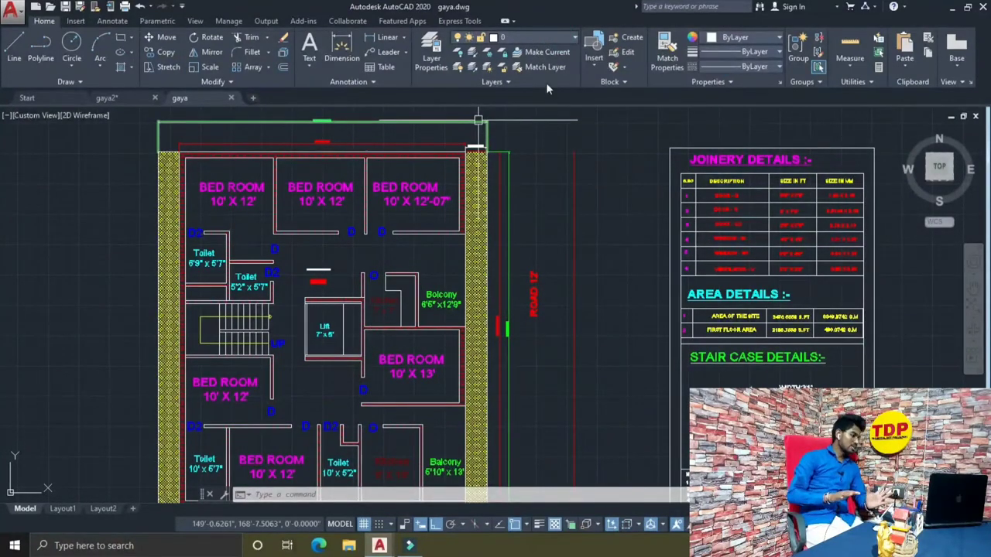
click(542, 37)
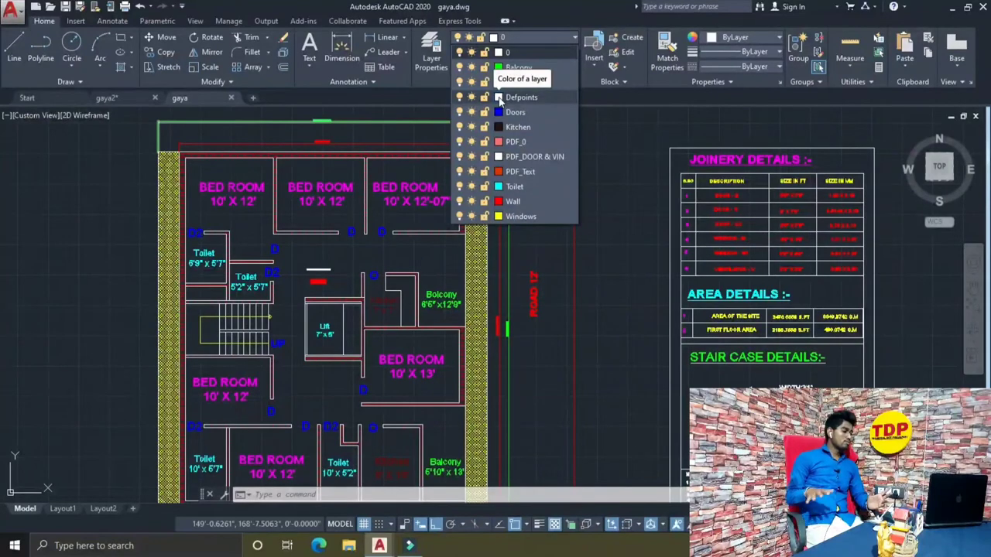
click(630, 172)
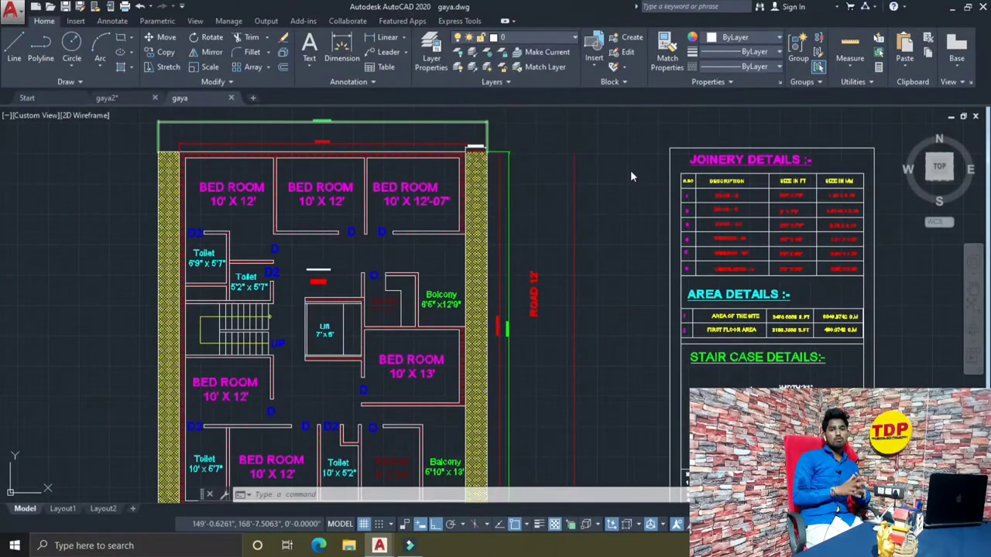